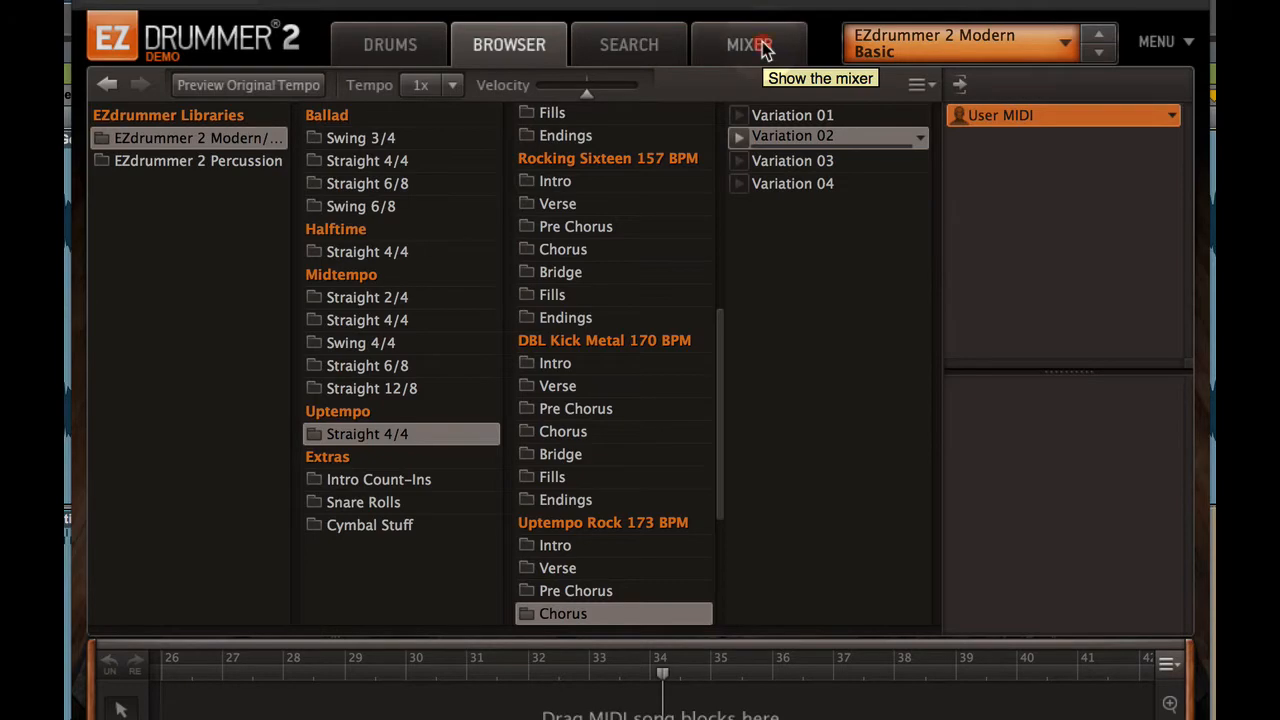
# Show EZdrummer's drum mixer
pyautogui.click(764, 52)
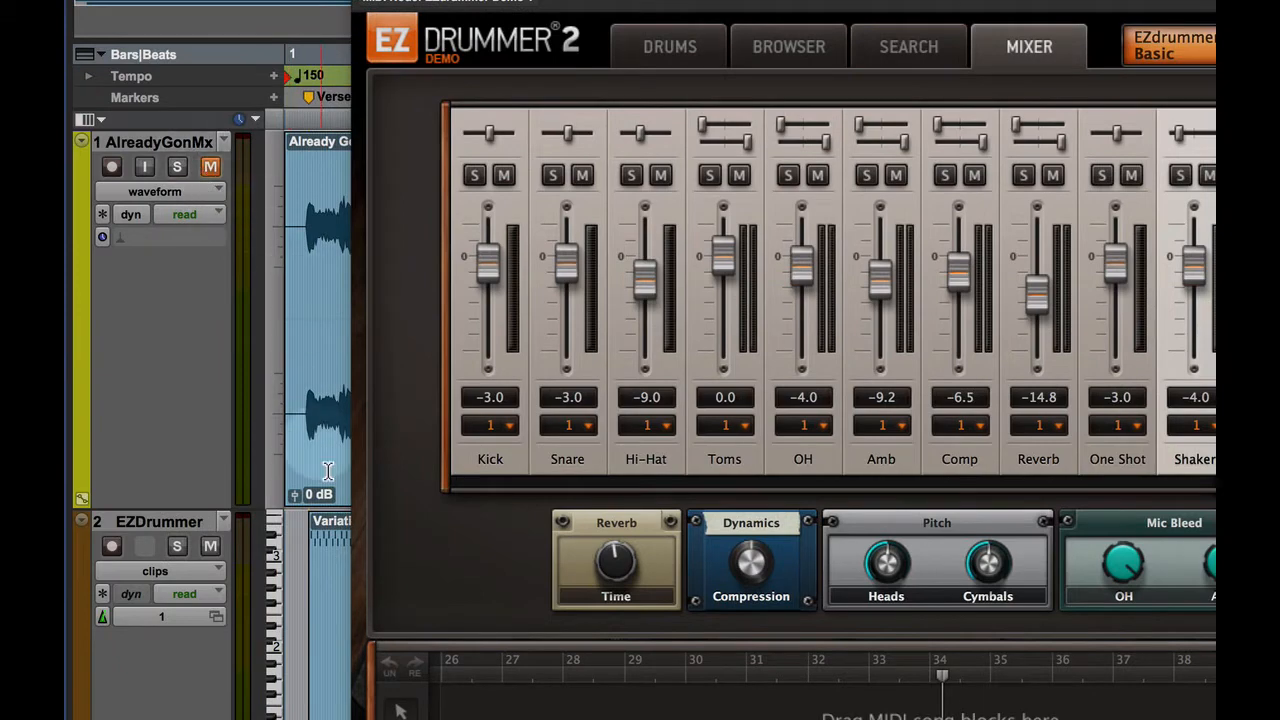
pyautogui.click(324, 547)
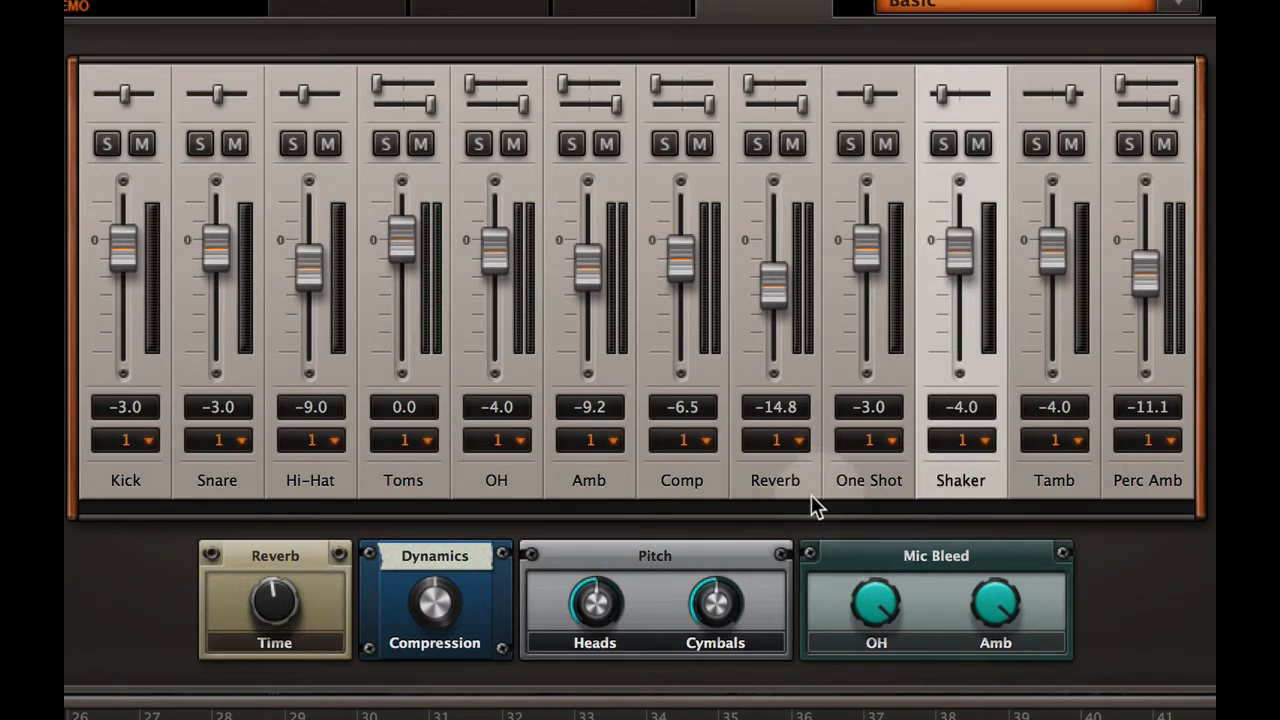
# Audition the soloed Reverb channel with its fader at 4.4, set Reverb Time to 50.0%, lower the fader to about -14.1 and unsolo it
pyautogui.click(757, 147)
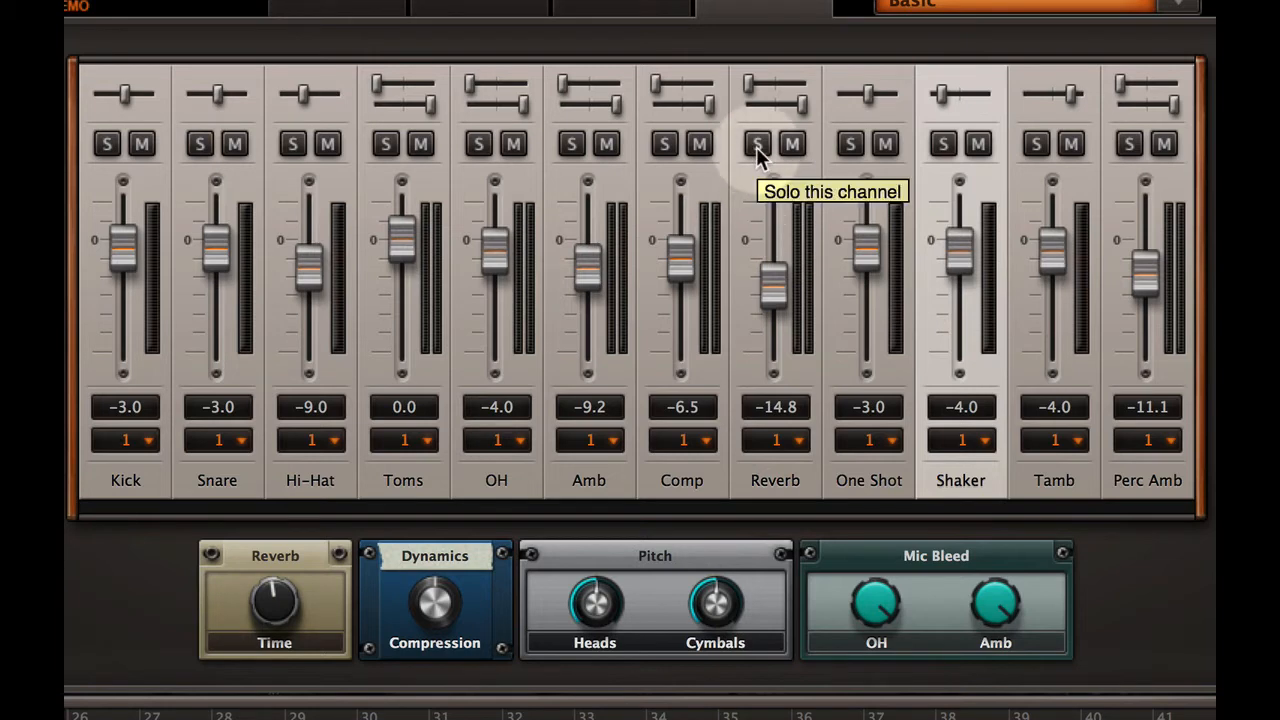
pyautogui.click(757, 147)
pyautogui.moveTo(766, 300); pyautogui.dragTo(771, 236)
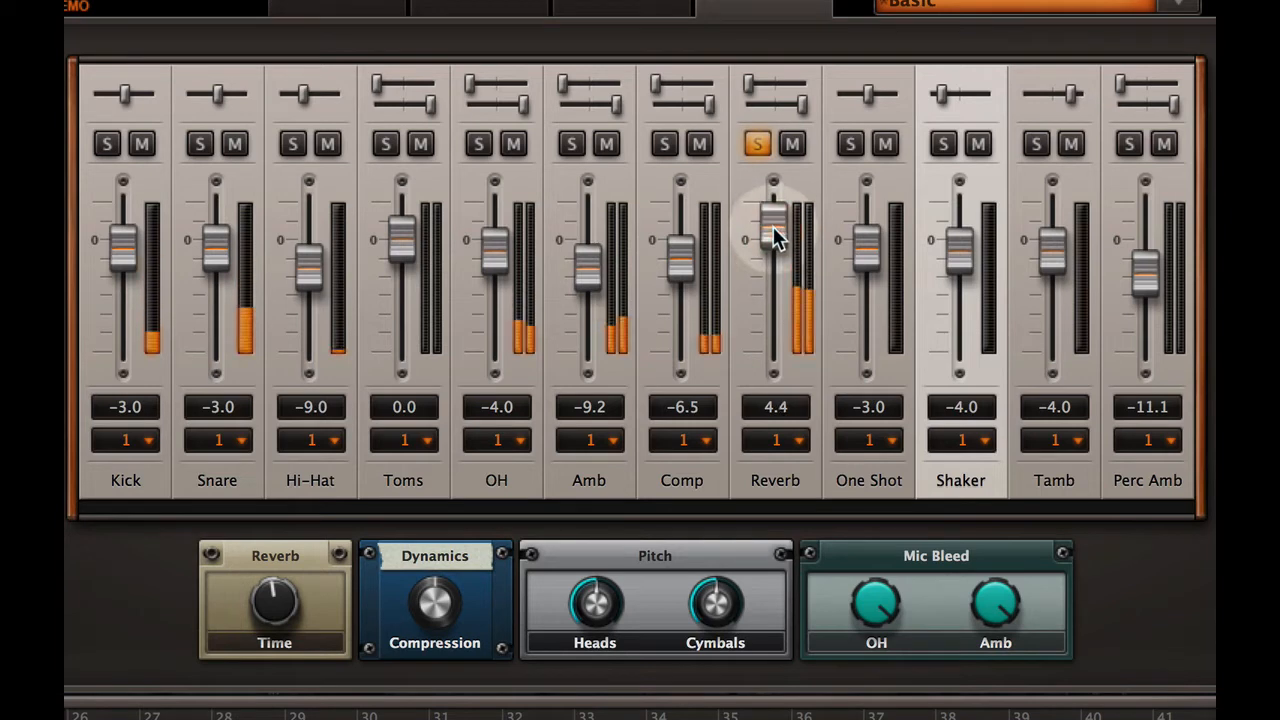
pyautogui.moveTo(274, 610); pyautogui.dragTo(300, 548)
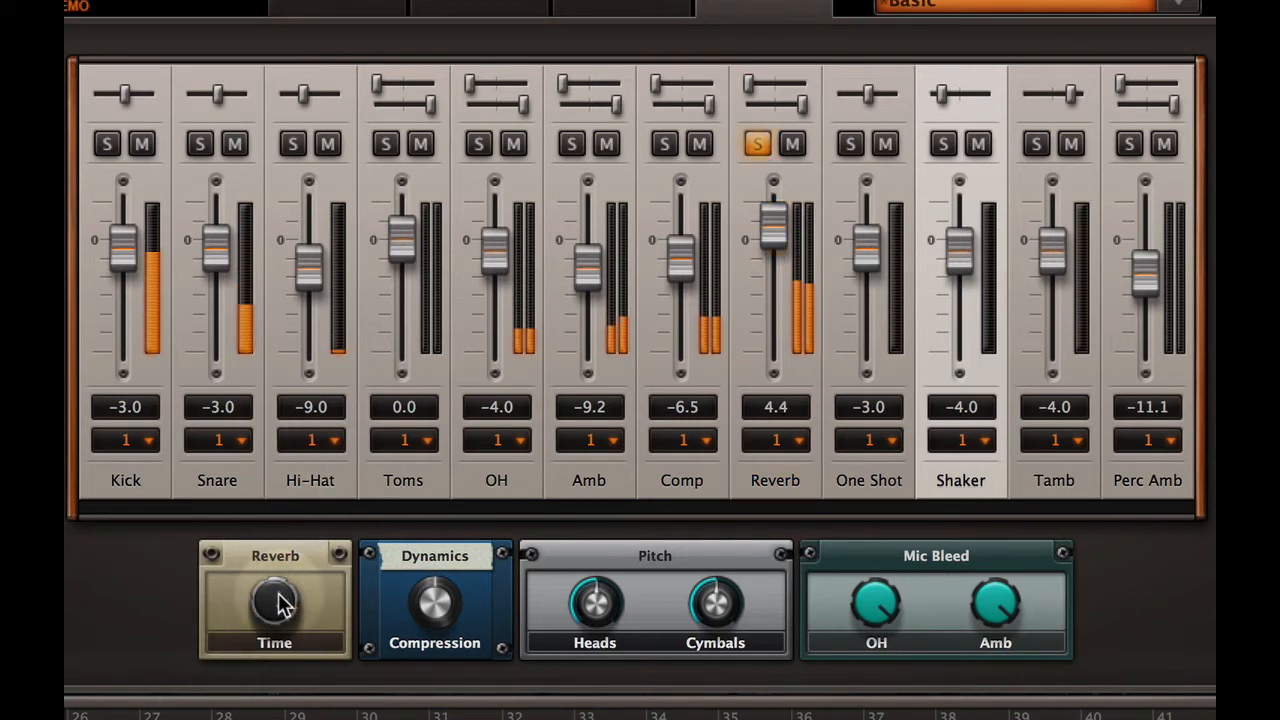
pyautogui.moveTo(277, 600); pyautogui.dragTo(277, 660)
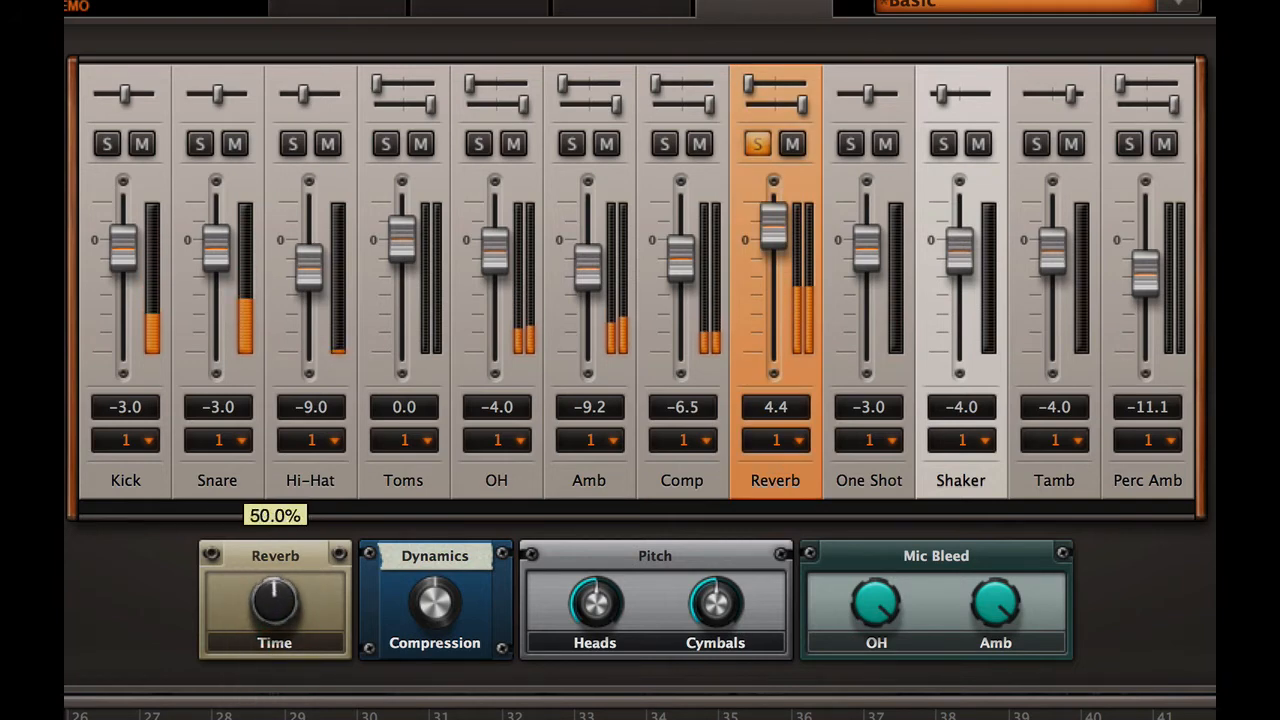
pyautogui.moveTo(766, 234); pyautogui.dragTo(764, 298)
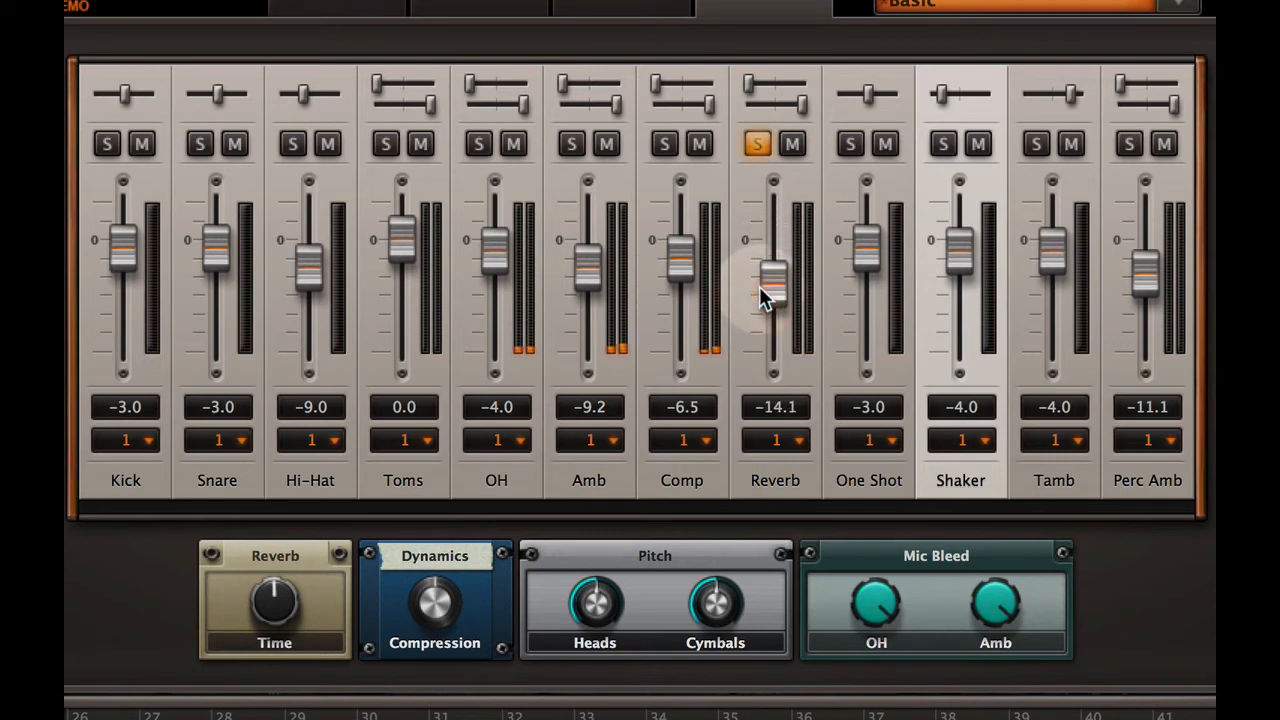
pyautogui.click(759, 146)
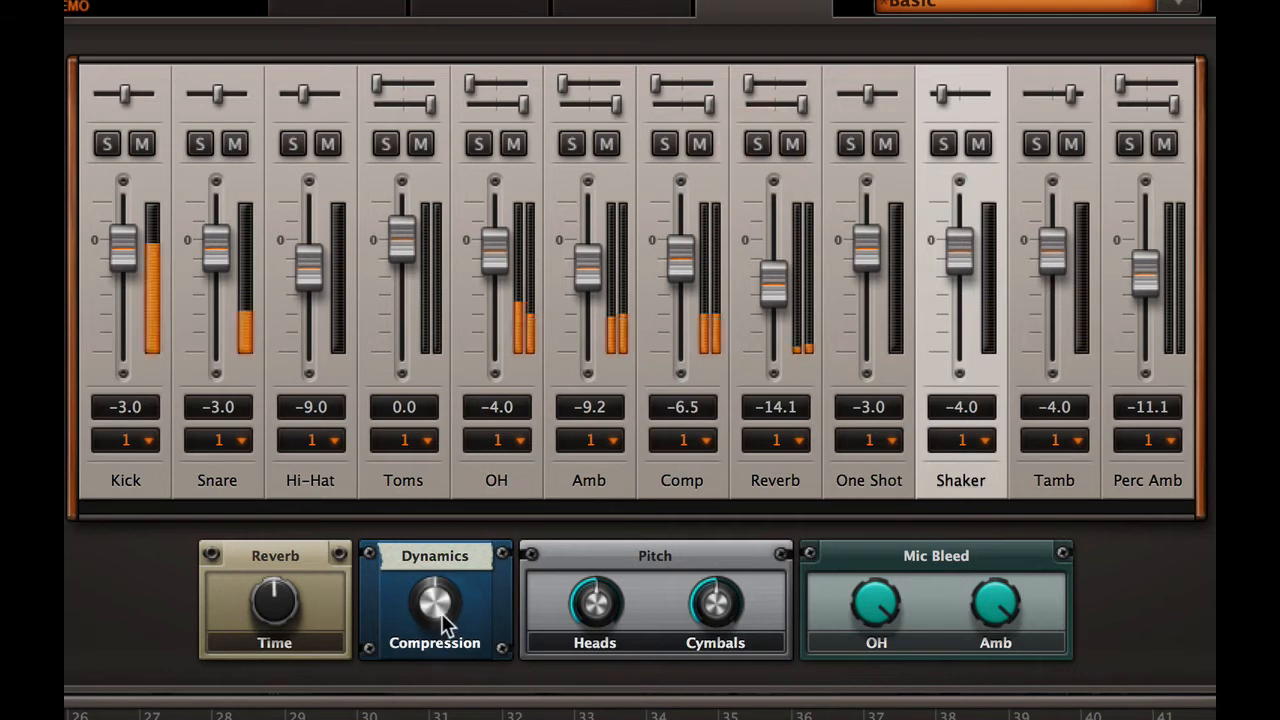
# Try out the Dynamics Compression amount and the Heads and Cymbals pitch, setting Heads to about 51.0%
pyautogui.moveTo(440, 612); pyautogui.dragTo(440, 527)
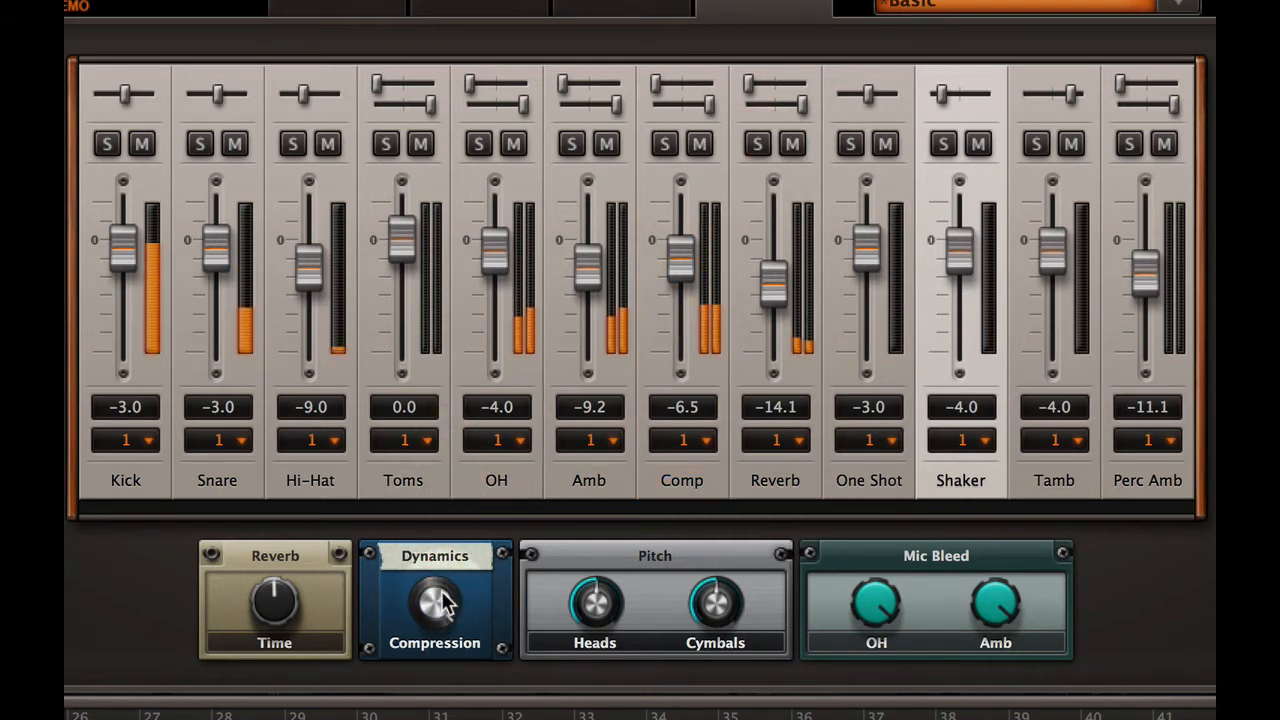
pyautogui.moveTo(436, 612); pyautogui.dragTo(472, 527)
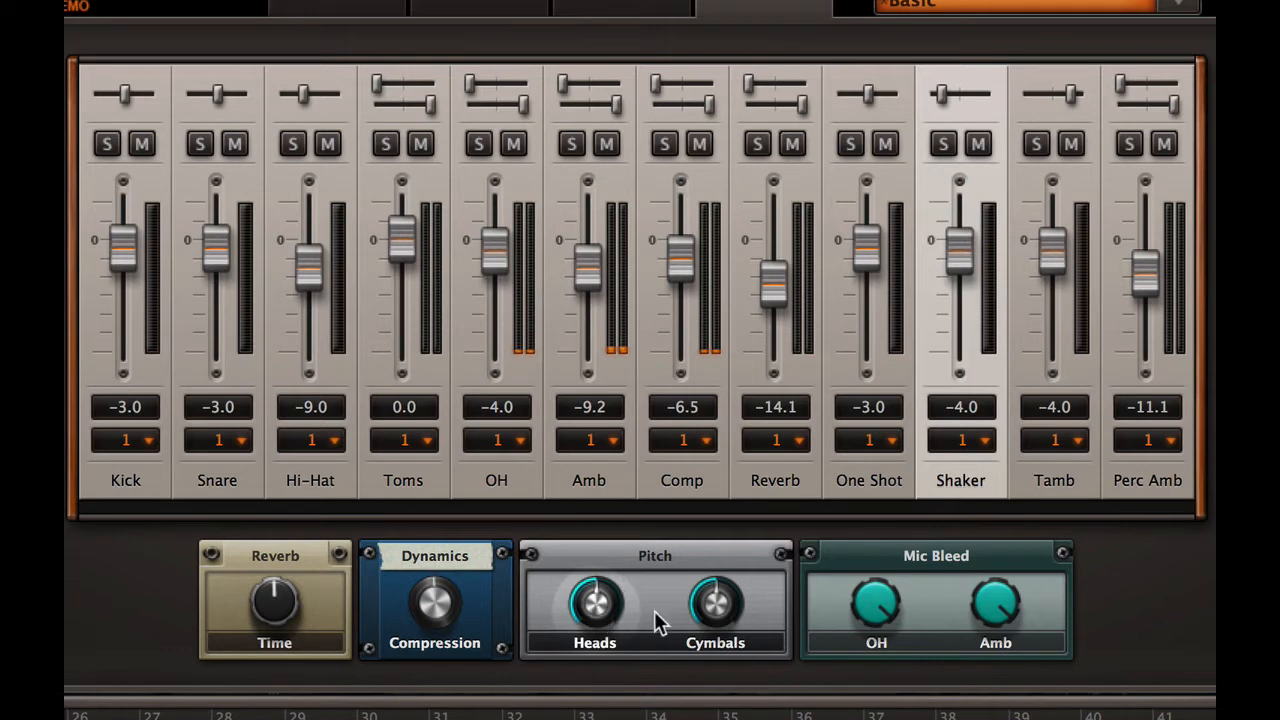
pyautogui.moveTo(600, 606)
pyautogui.mouseDown()
pyautogui.moveTo(614, 395)
pyautogui.moveTo(598, 700)
pyautogui.moveTo(611, 614)
pyautogui.mouseUp()
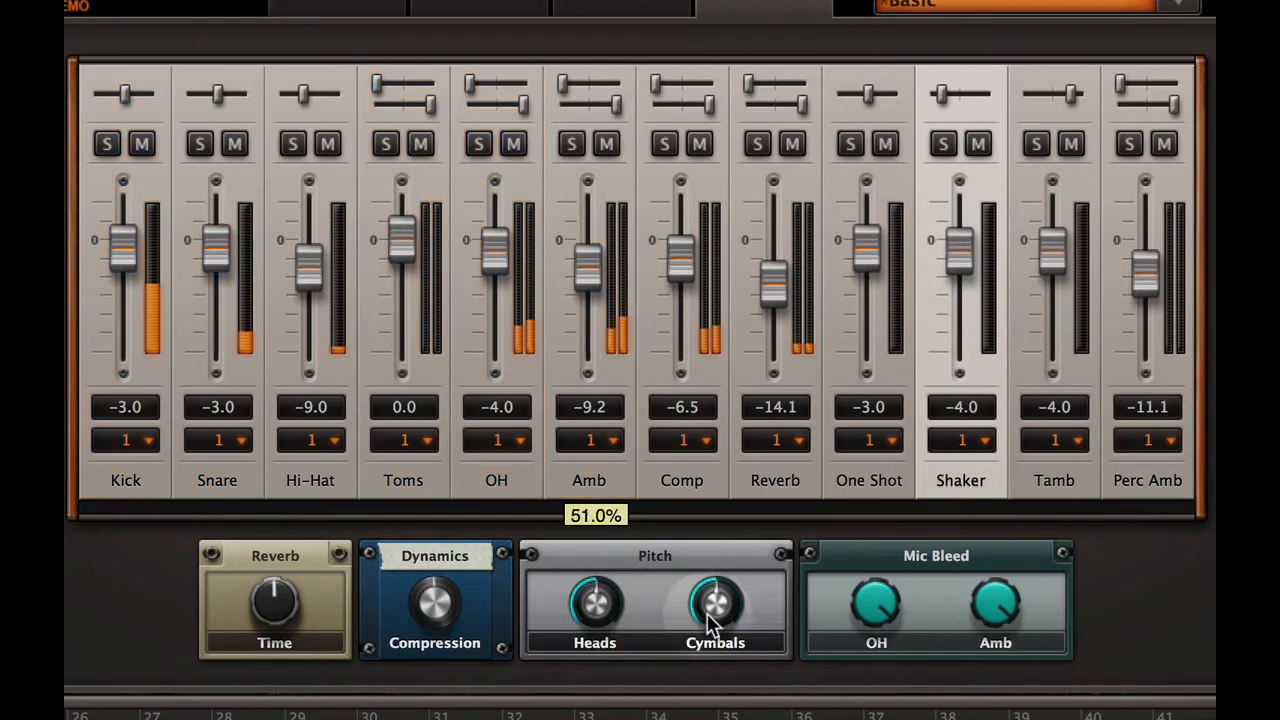
pyautogui.moveTo(720, 599); pyautogui.dragTo(728, 628)
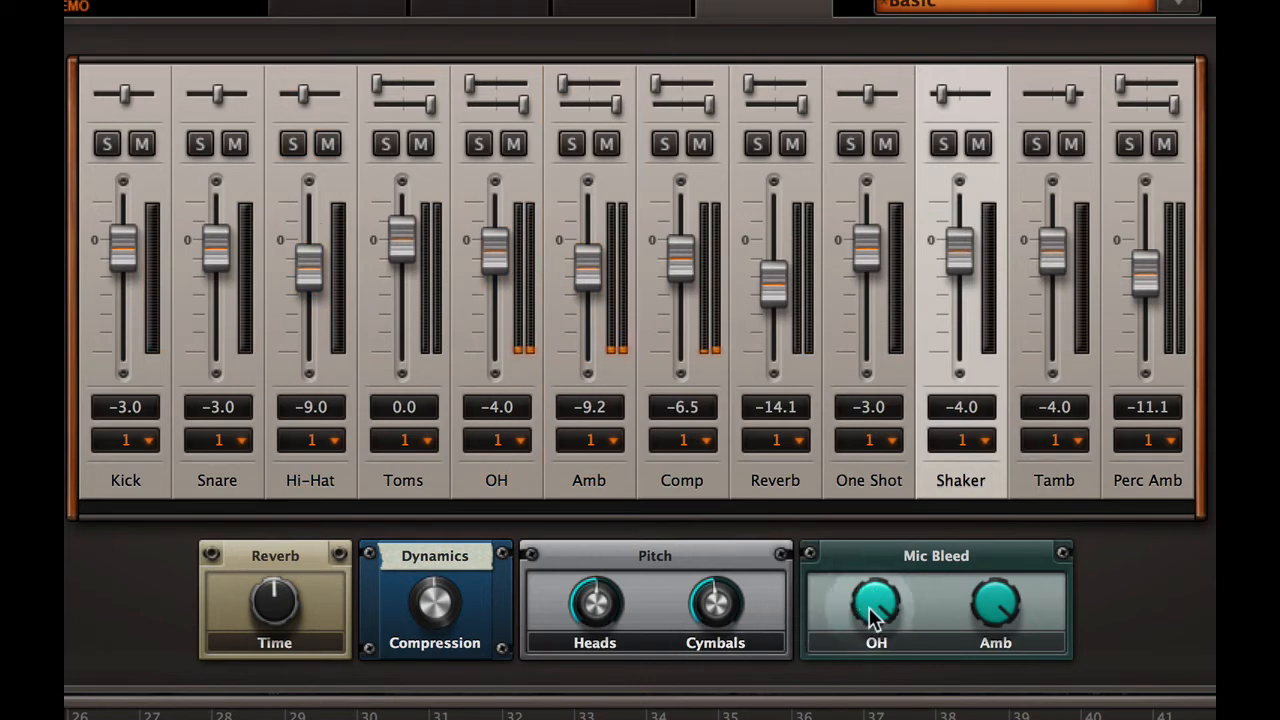
# Reduce the OH mic bleed to about 22.0% and also lower the Amb bleed, and turn both back up to full
pyautogui.moveTo(876, 612); pyautogui.dragTo(876, 705)
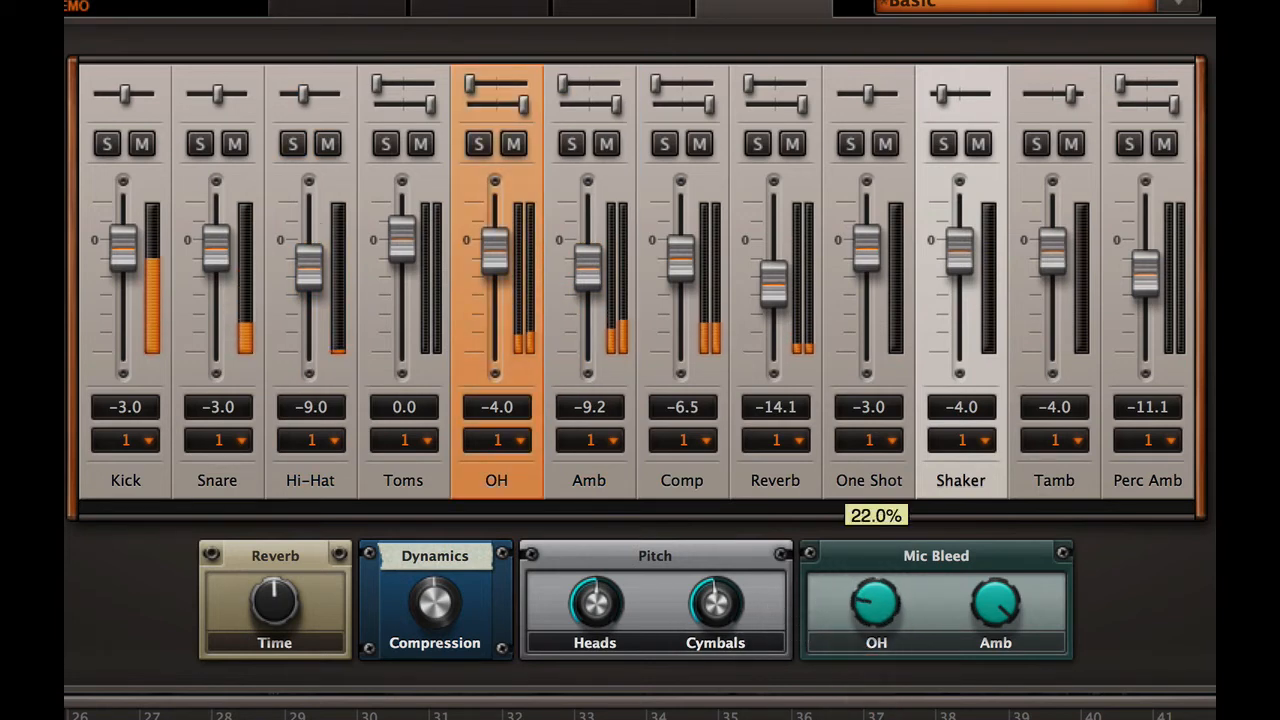
pyautogui.moveTo(994, 609); pyautogui.dragTo(975, 719)
pyautogui.moveTo(880, 623); pyautogui.dragTo(1091, 520)
pyautogui.moveTo(998, 612); pyautogui.dragTo(1069, 194)
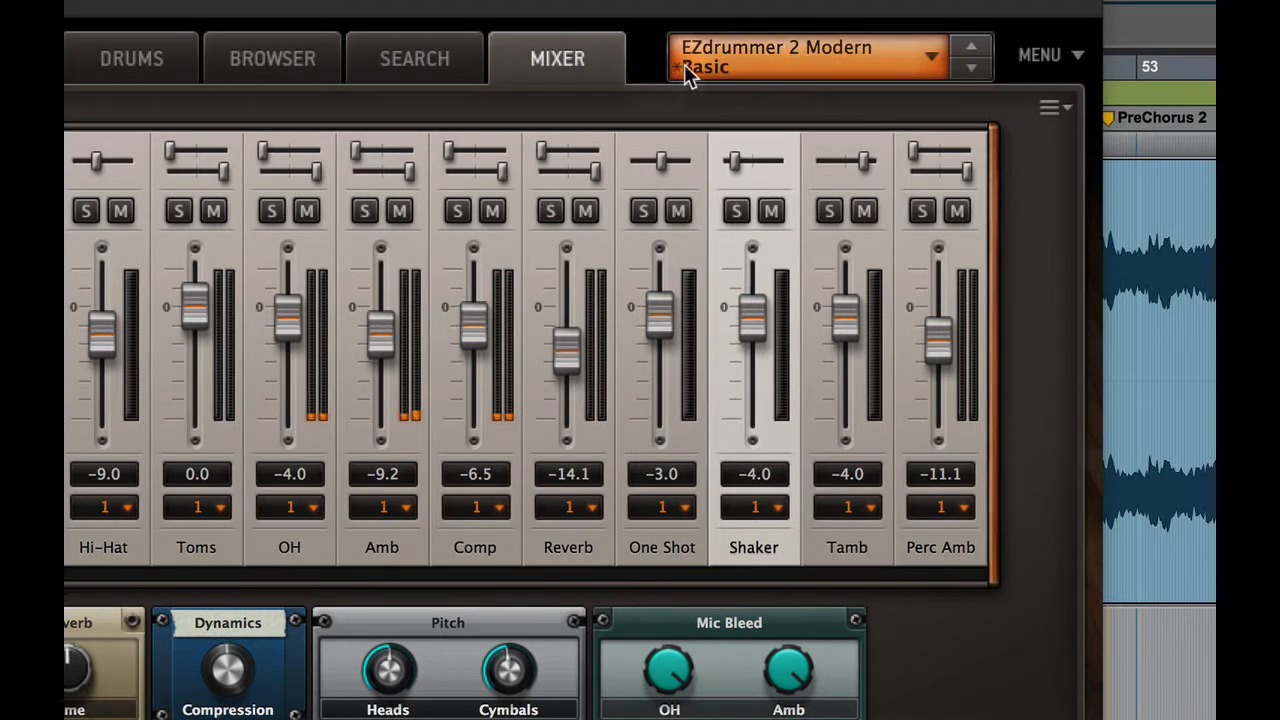
# Reload the Basic preset from the EZdrummer 2 Modern presets
pyautogui.click(762, 63)
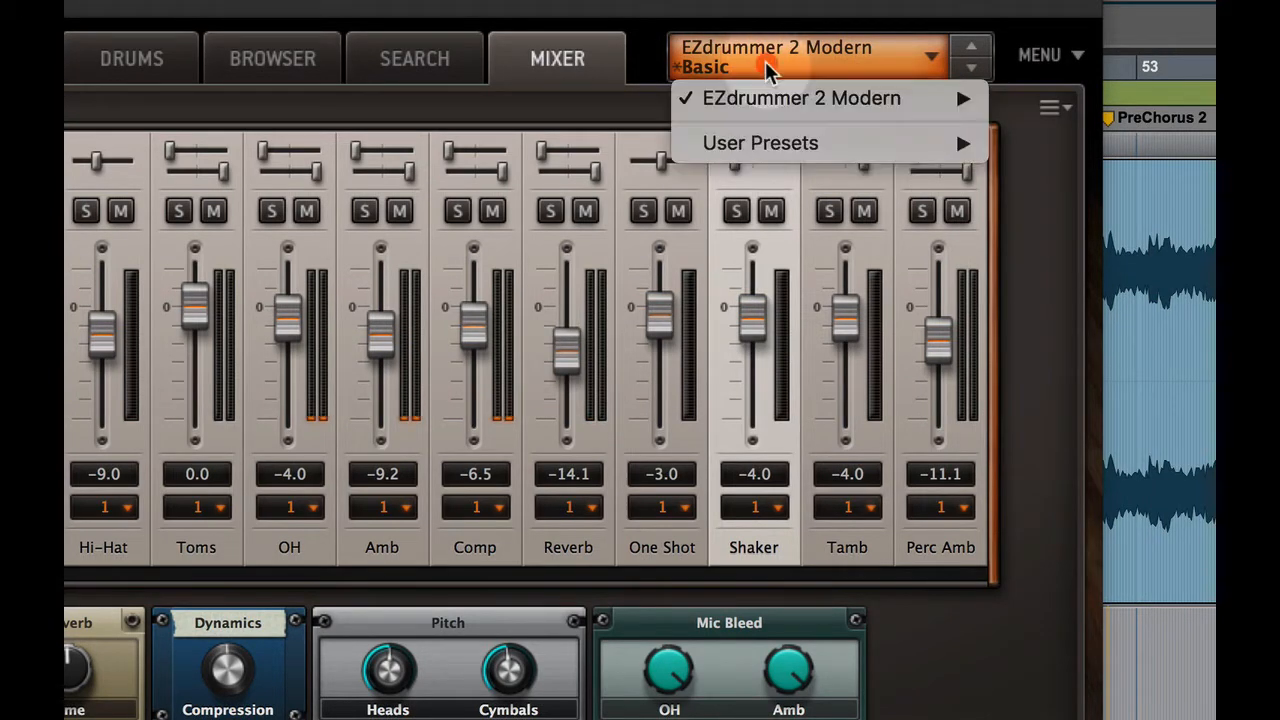
pyautogui.moveTo(772, 100)
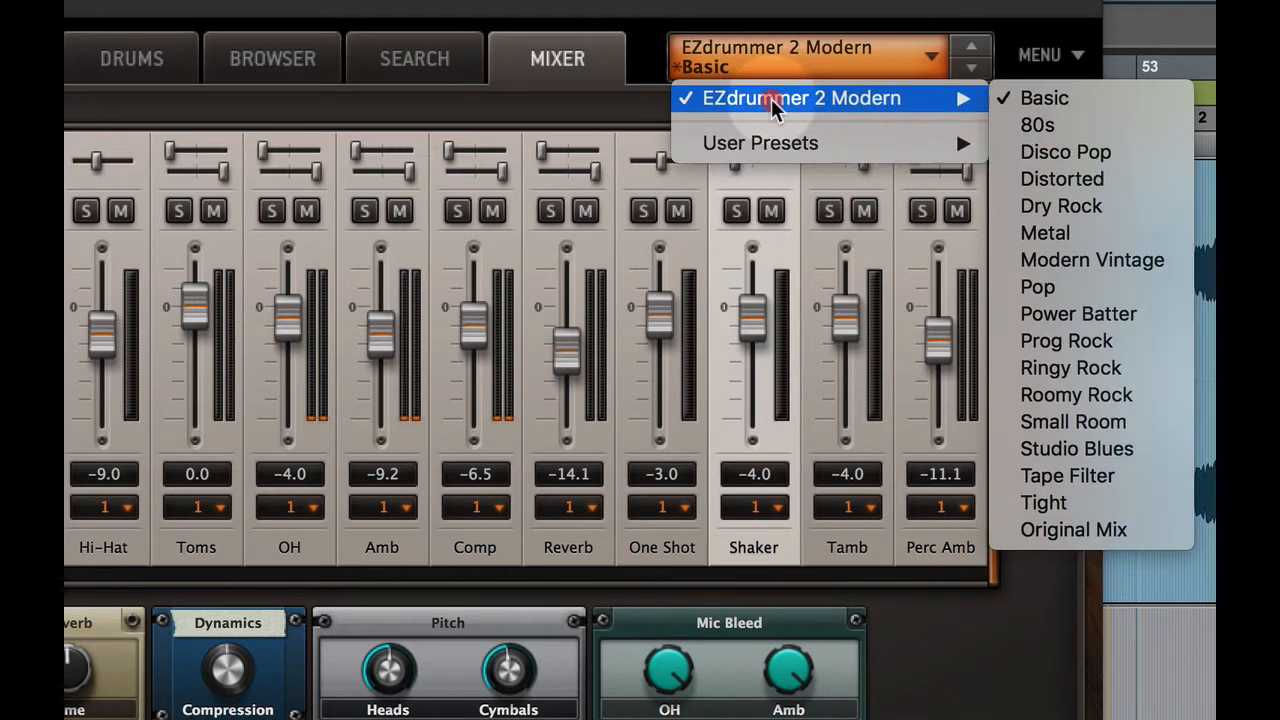
pyautogui.click(1069, 97)
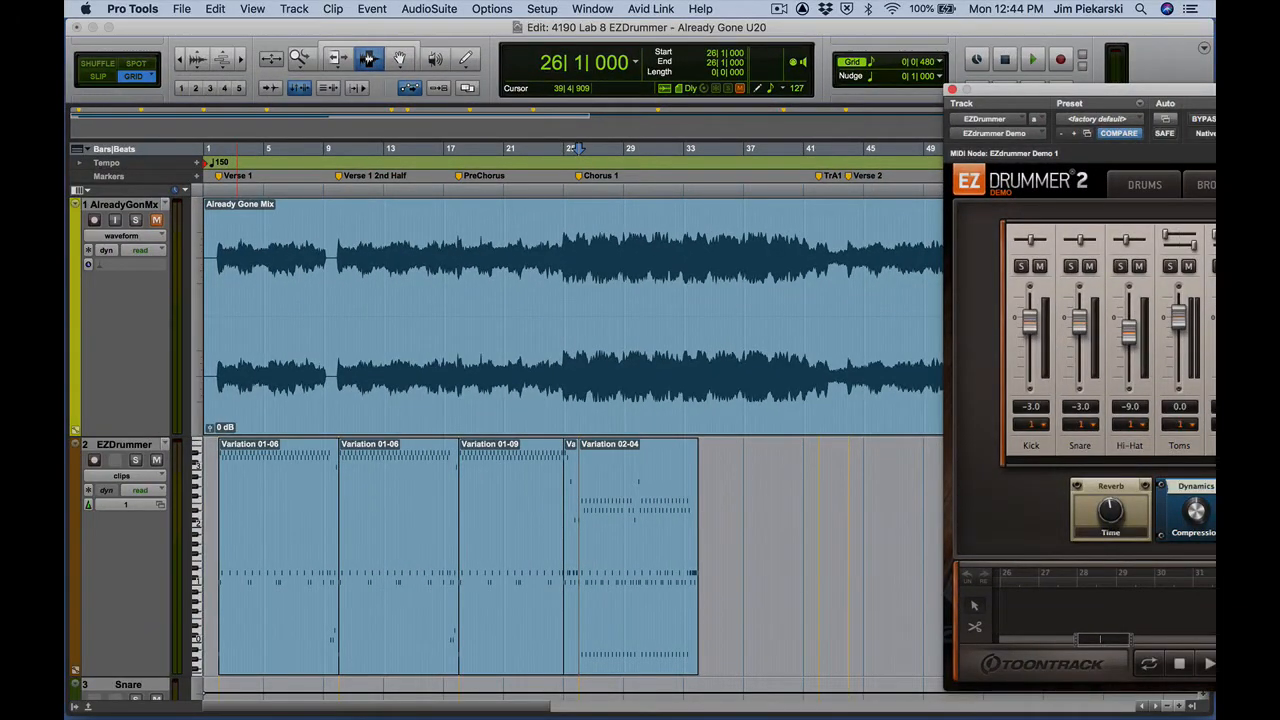
# Move the EZdrummer window aside and look over the individual drum tracks from Snare to Reverb below the EZDrummer track
pyautogui.moveTo(1214, 90); pyautogui.dragTo(1279, 80)
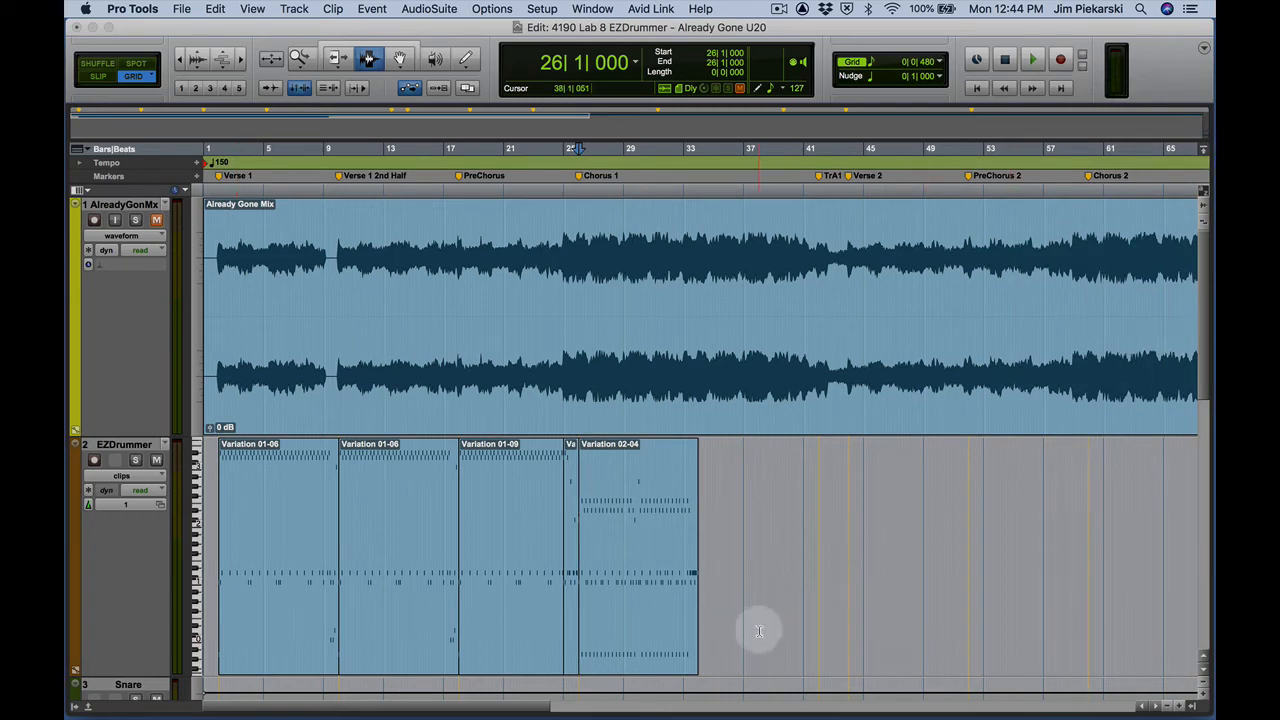
pyautogui.scroll(-5, 760, 630)
pyautogui.scroll(5, 757, 623)
pyautogui.scroll(-5, 739, 618)
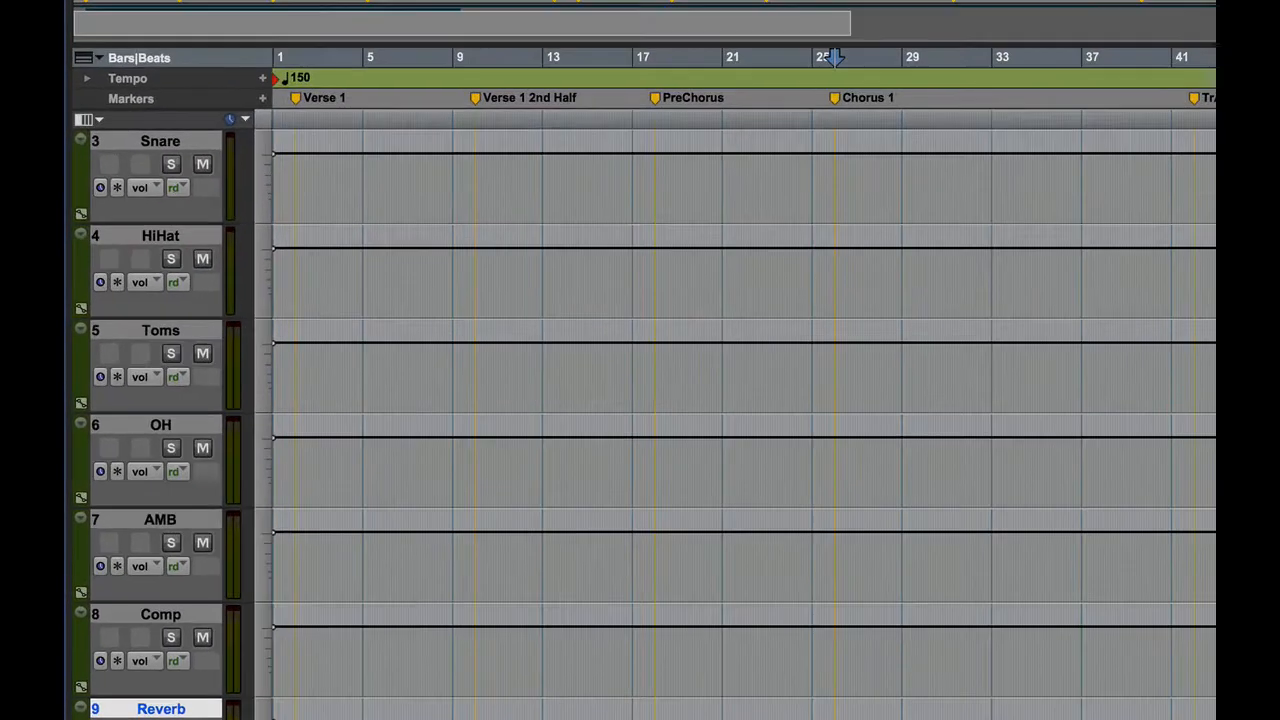
pyautogui.scroll(1, 379, 360)
pyautogui.scroll(2, 760, 400)
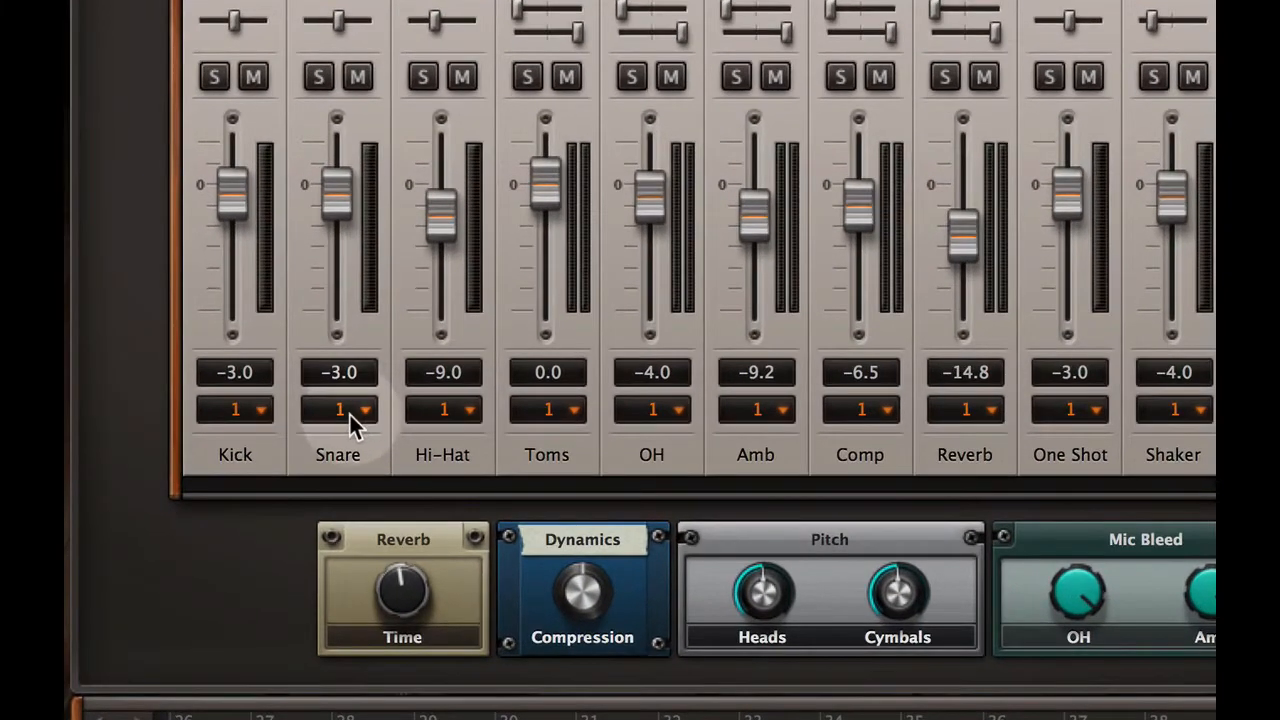
# Route the Snare channel to Output 2, Hi-Hat to Output 3 and Toms to Output 4 in the EZdrummer mixer
pyautogui.click(338, 418)
pyautogui.click(345, 480)
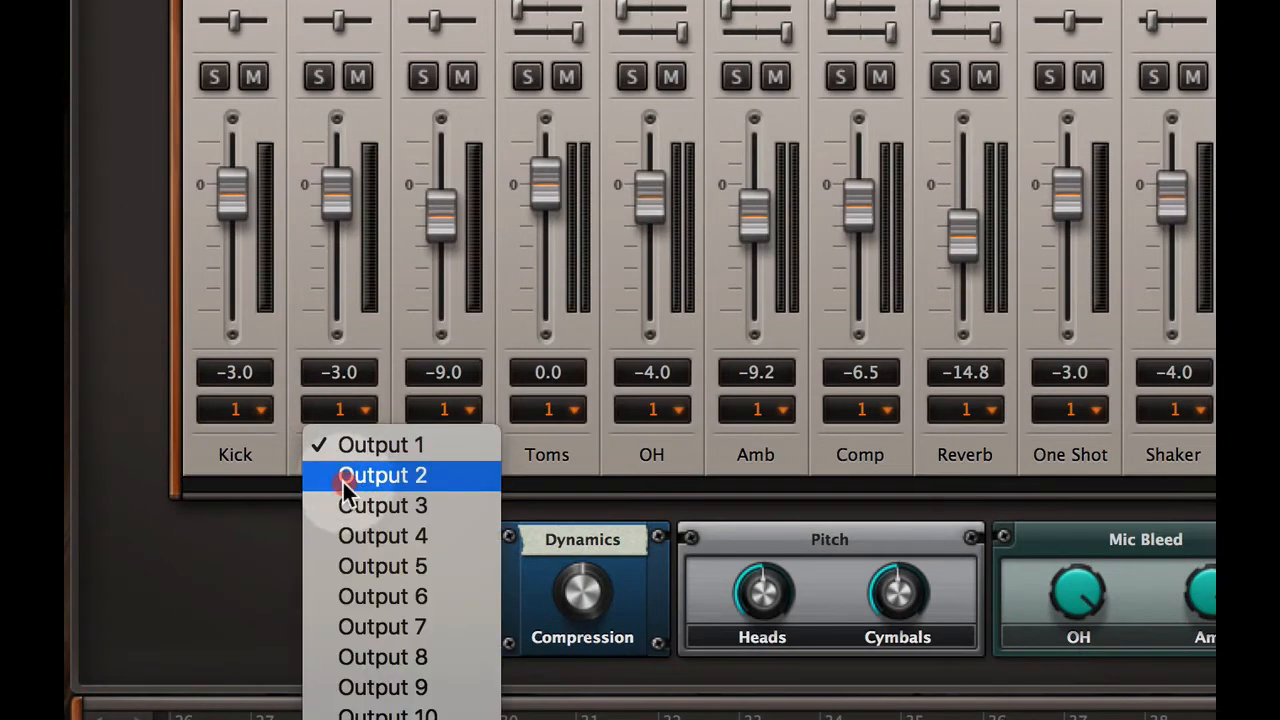
pyautogui.click(447, 410)
pyautogui.click(468, 480)
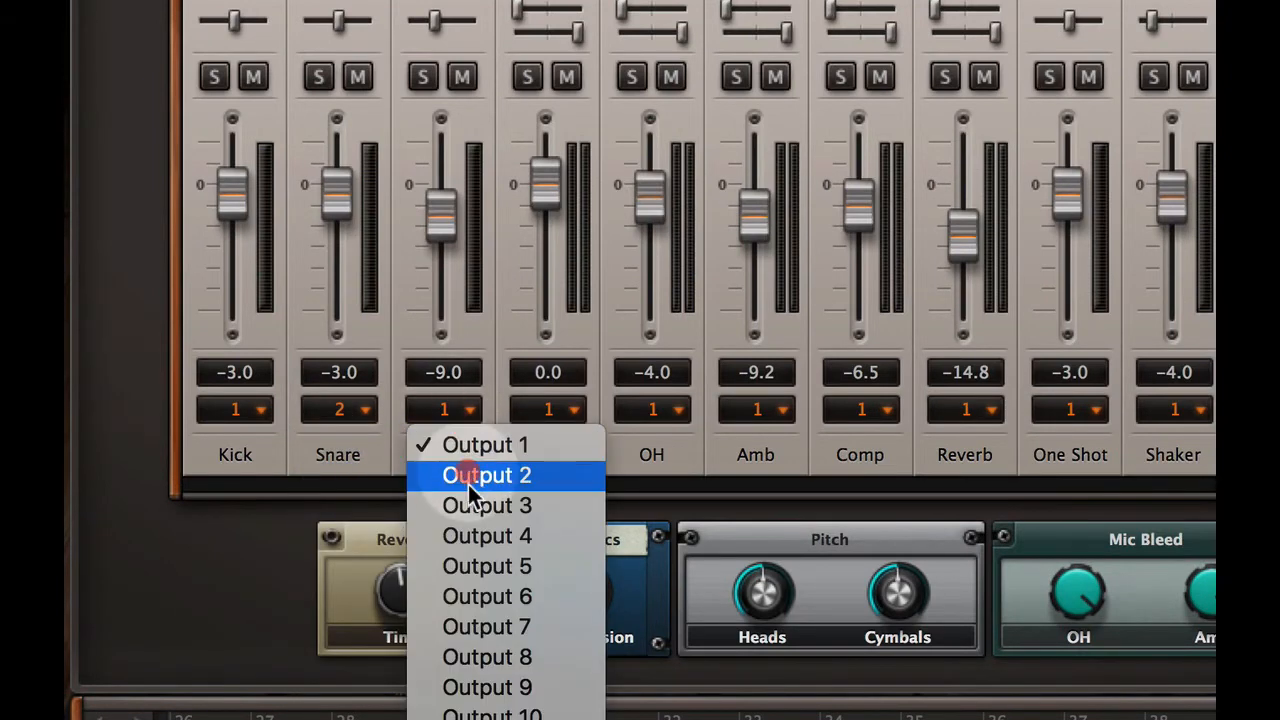
pyautogui.click(471, 505)
pyautogui.click(565, 412)
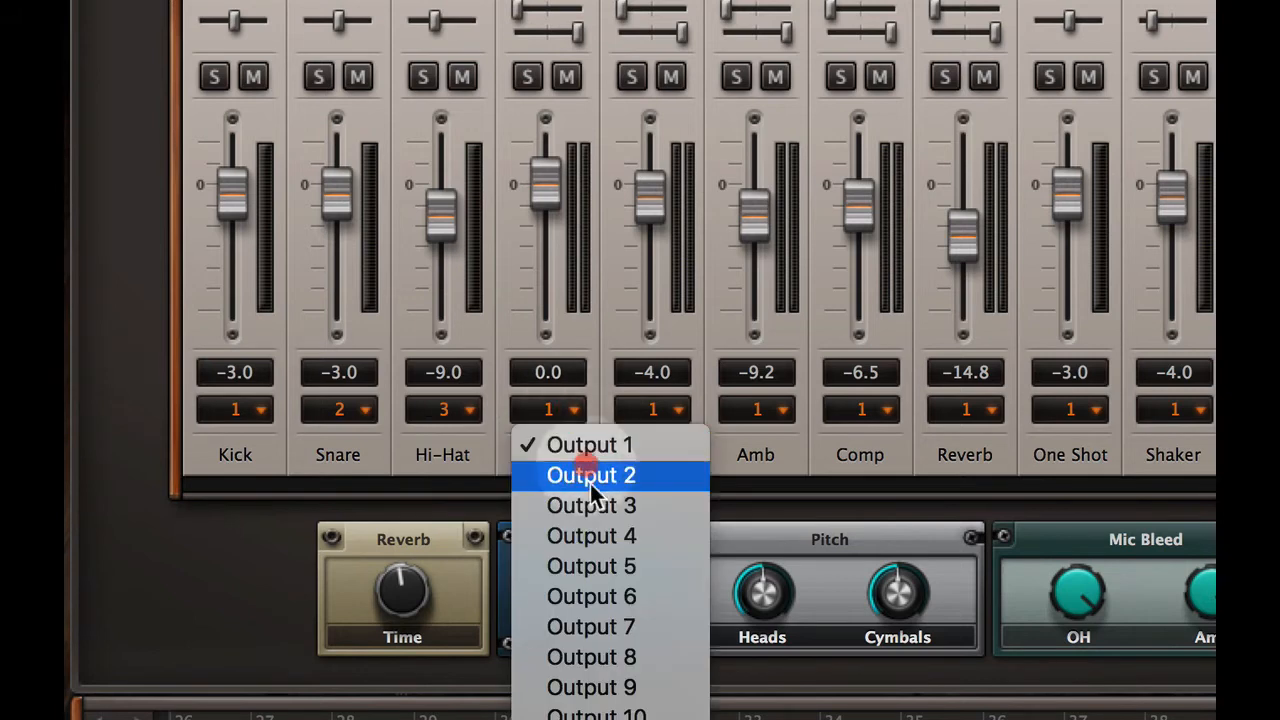
pyautogui.click(603, 540)
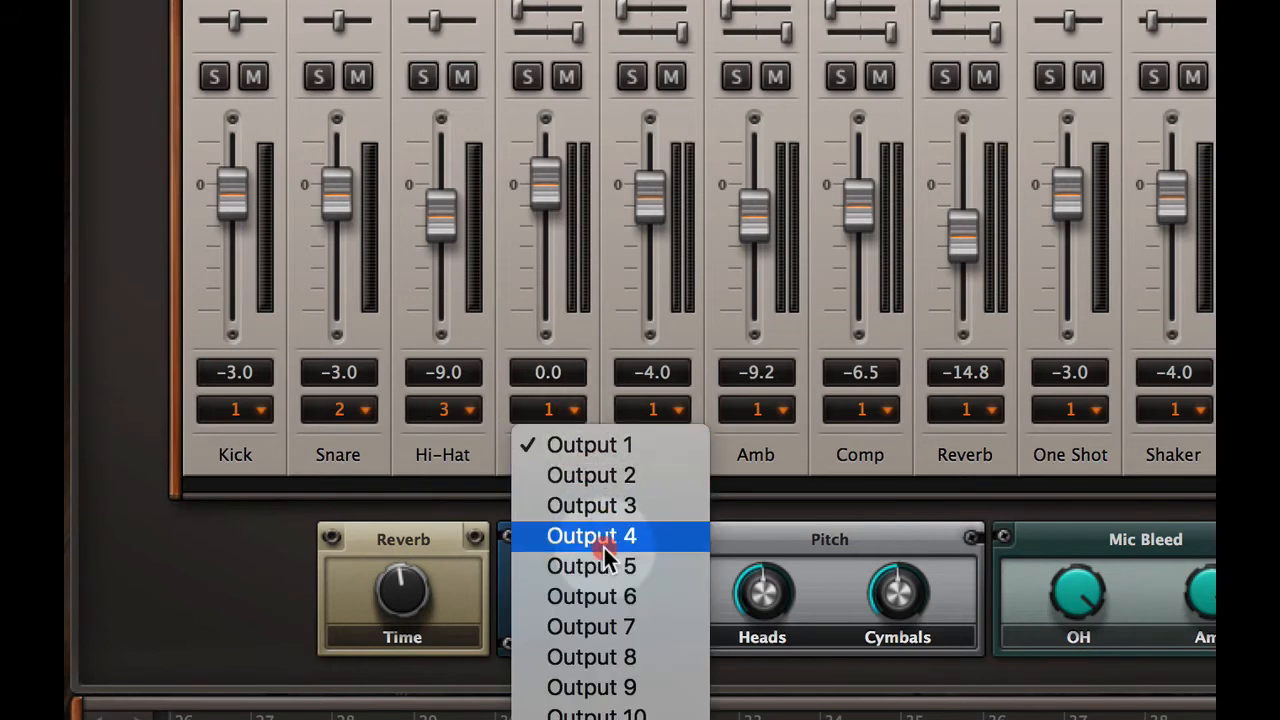
# Assign the OH channel to Output 5, Amb to Output 6, Comp to Output 7 and Reverb to Output 8
pyautogui.click(657, 410)
pyautogui.click(697, 540)
pyautogui.click(697, 566)
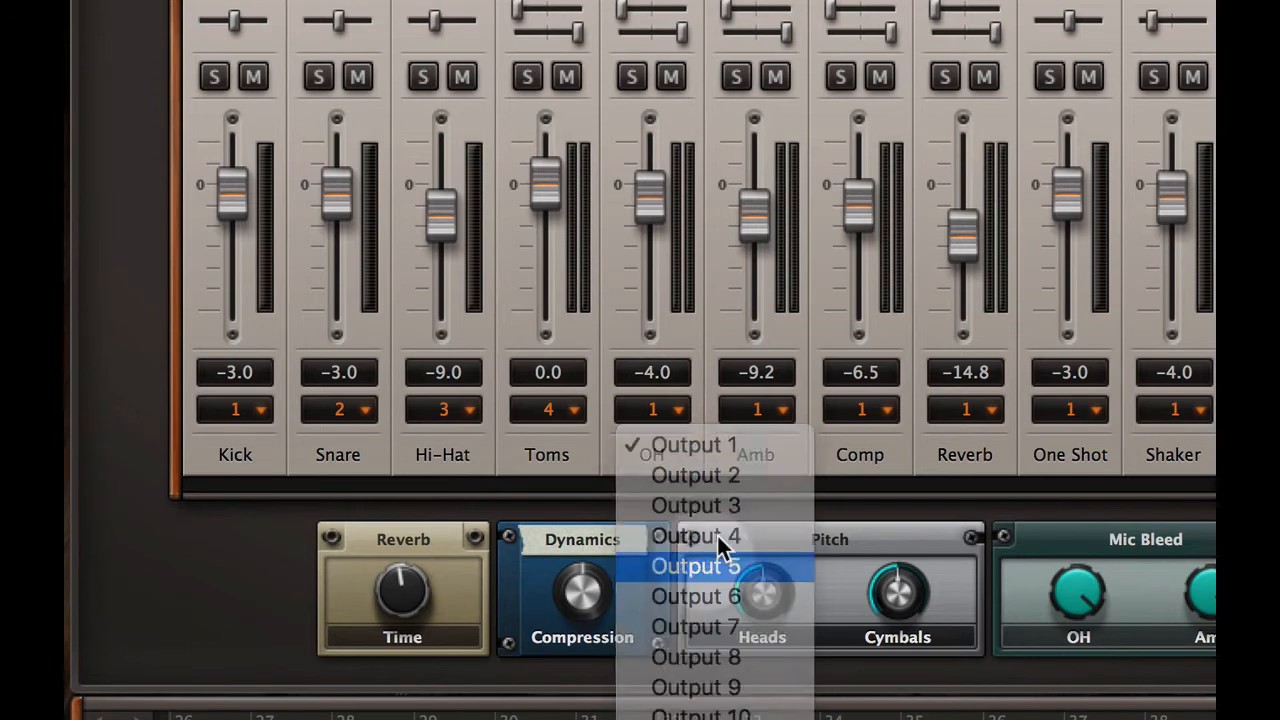
pyautogui.click(754, 410)
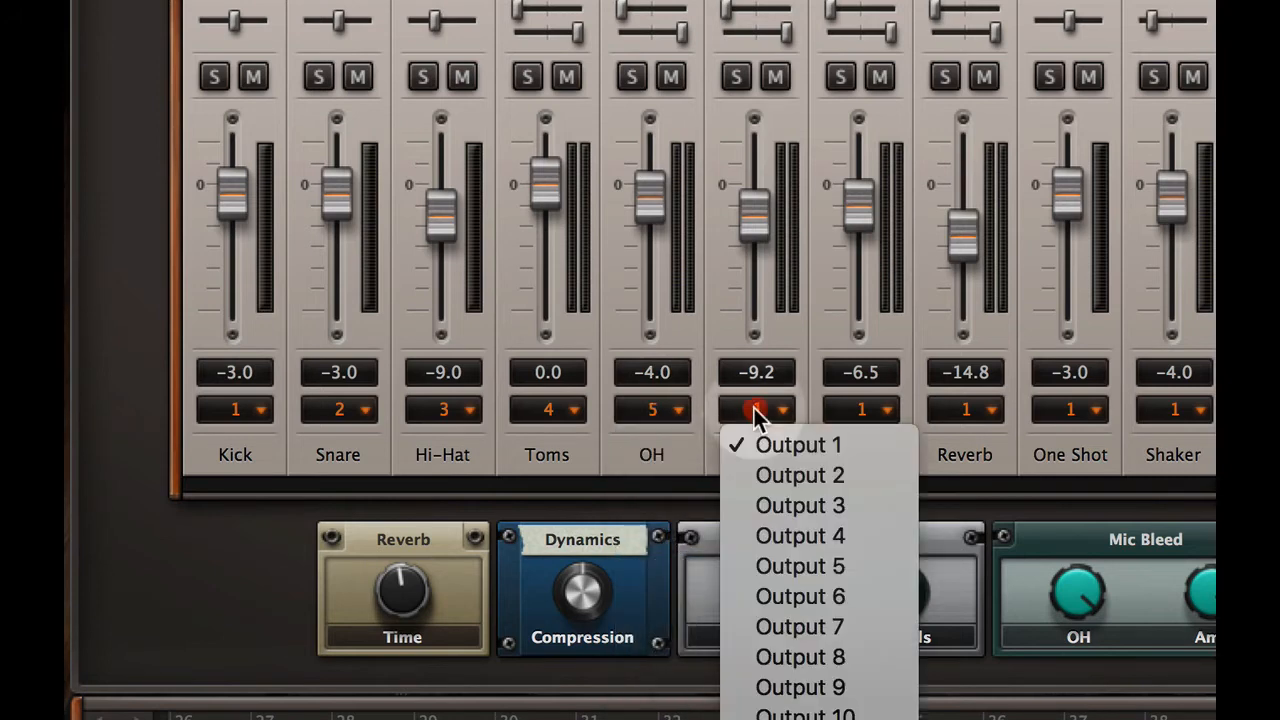
pyautogui.click(811, 598)
pyautogui.click(856, 410)
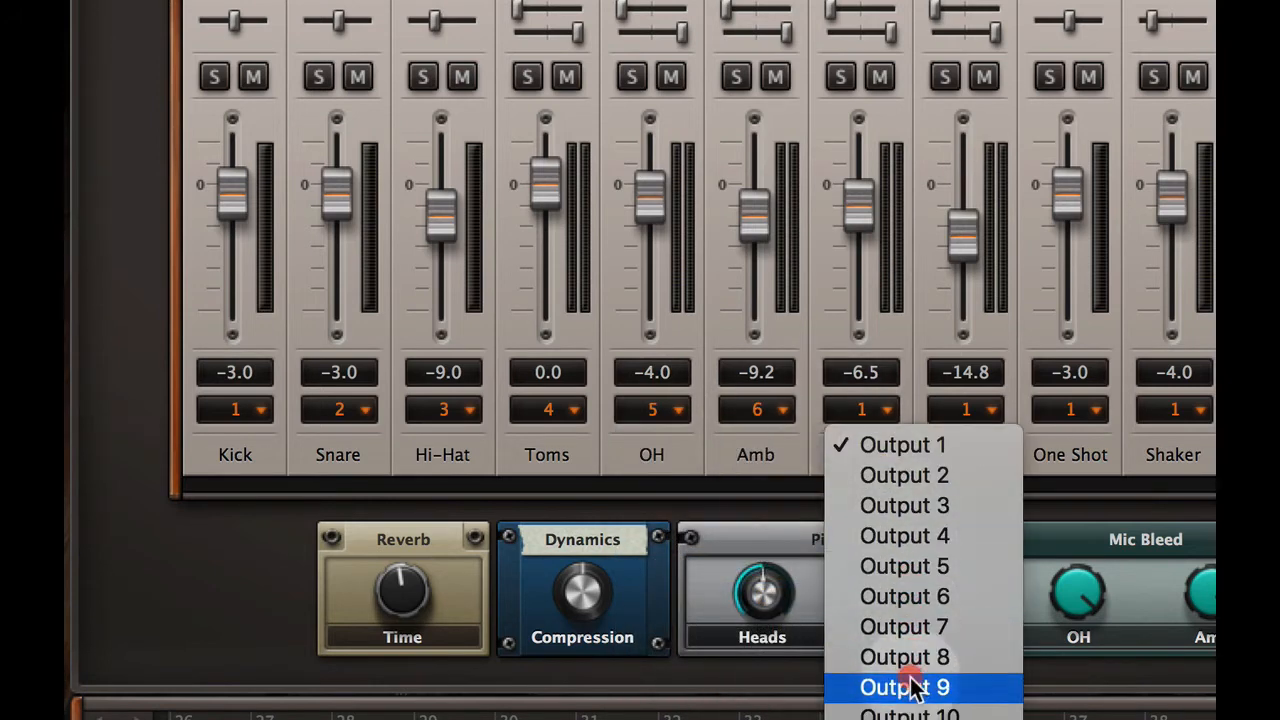
pyautogui.click(918, 630)
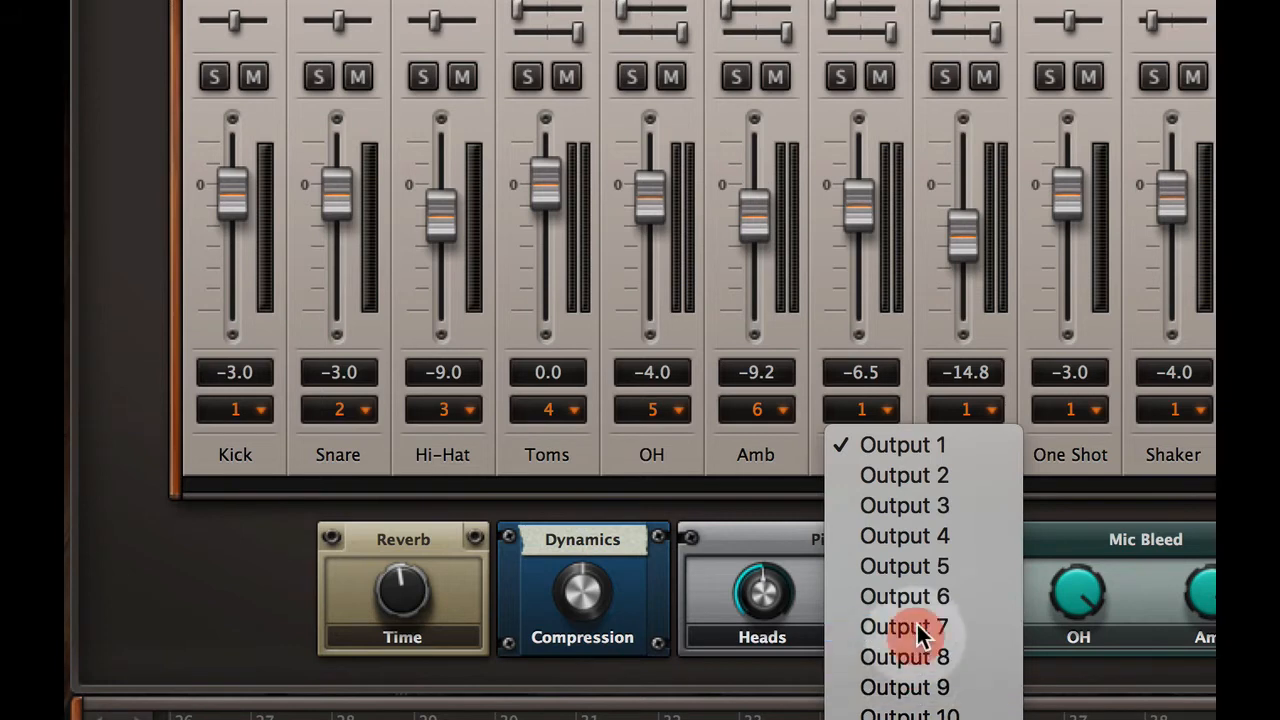
pyautogui.click(967, 409)
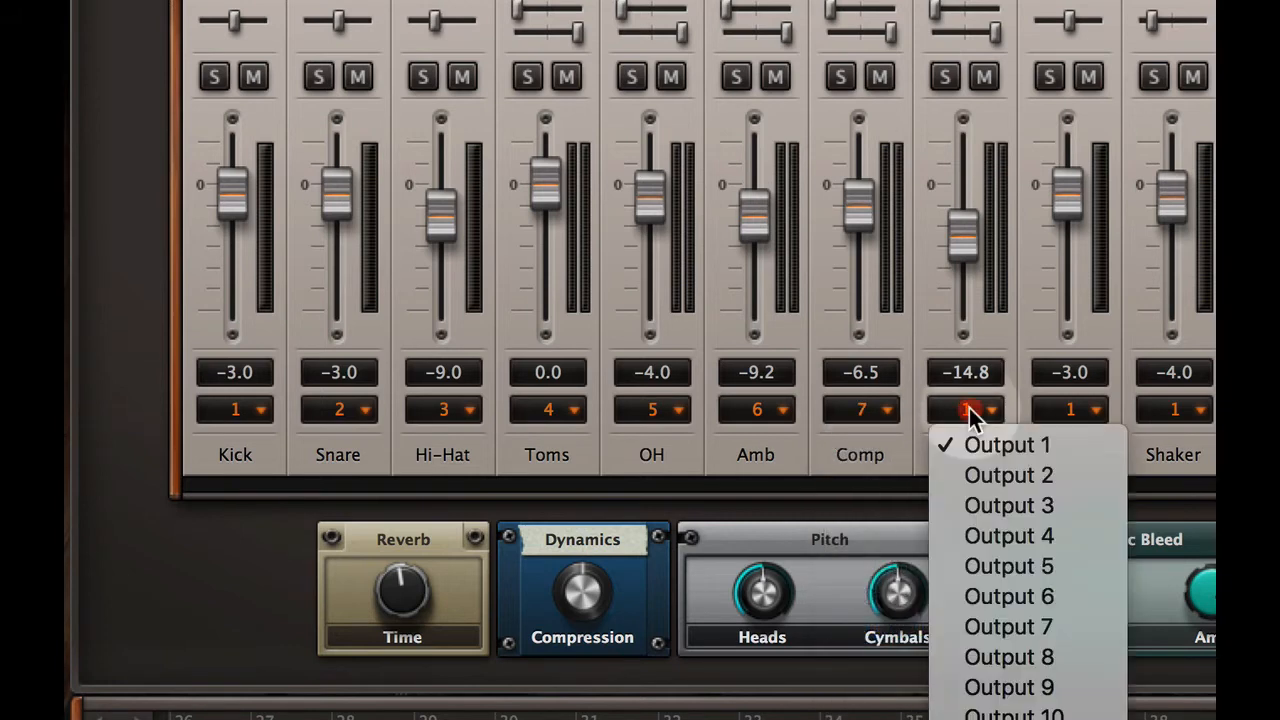
pyautogui.click(1044, 657)
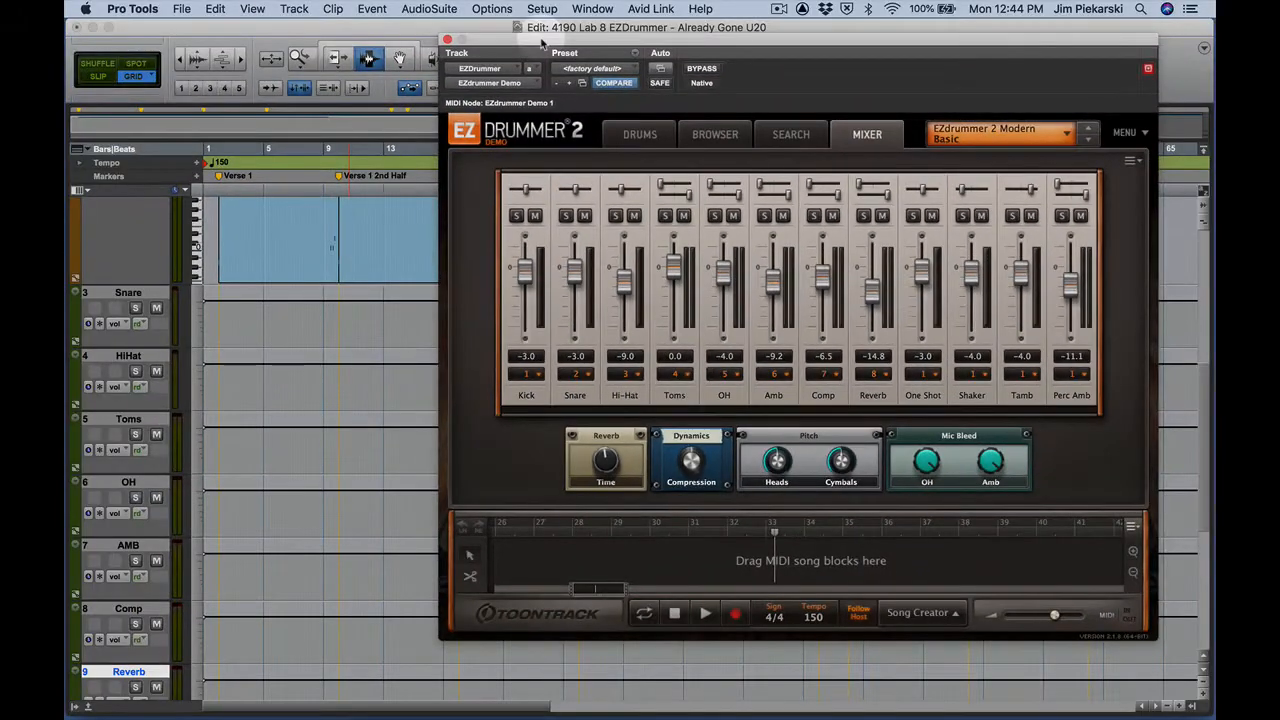
# Reposition the EZdrummer window to expose the track headers, and play the song briefly from Chorus 1 at bar 26 to check the track meters
pyautogui.moveTo(544, 43); pyautogui.dragTo(448, 224)
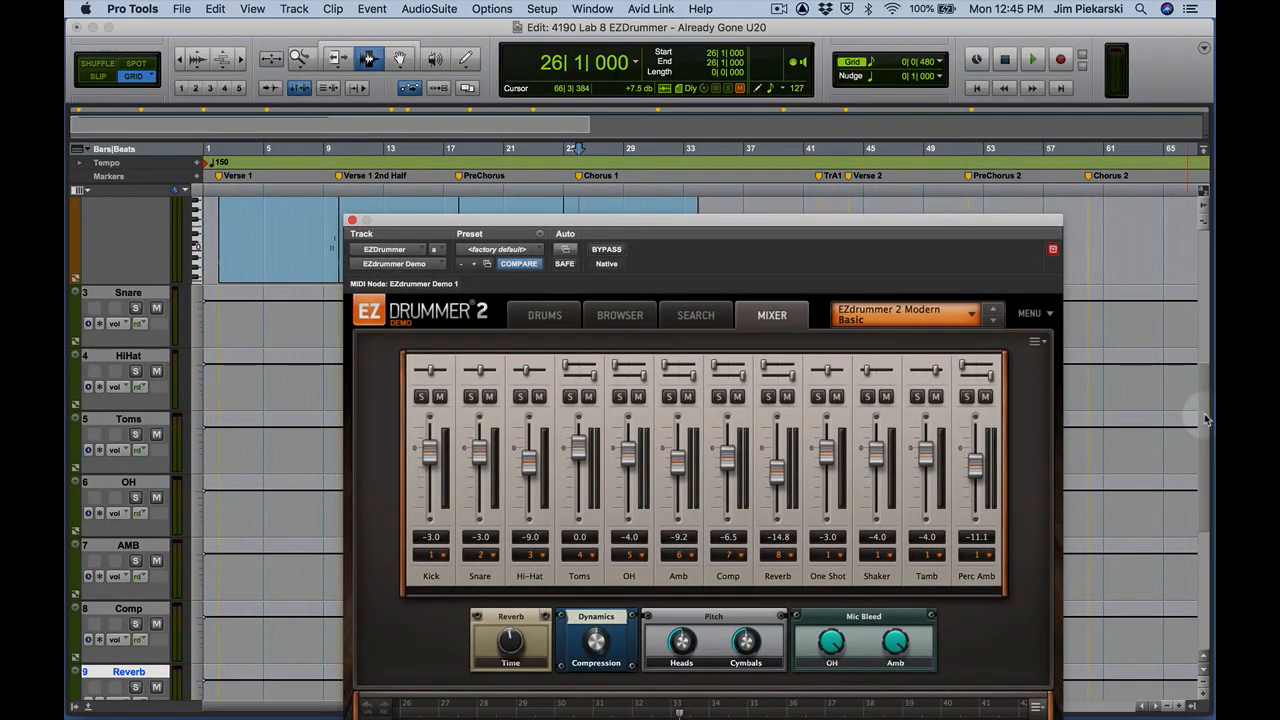
pyautogui.scroll(3, 1207, 420)
pyautogui.press('space')
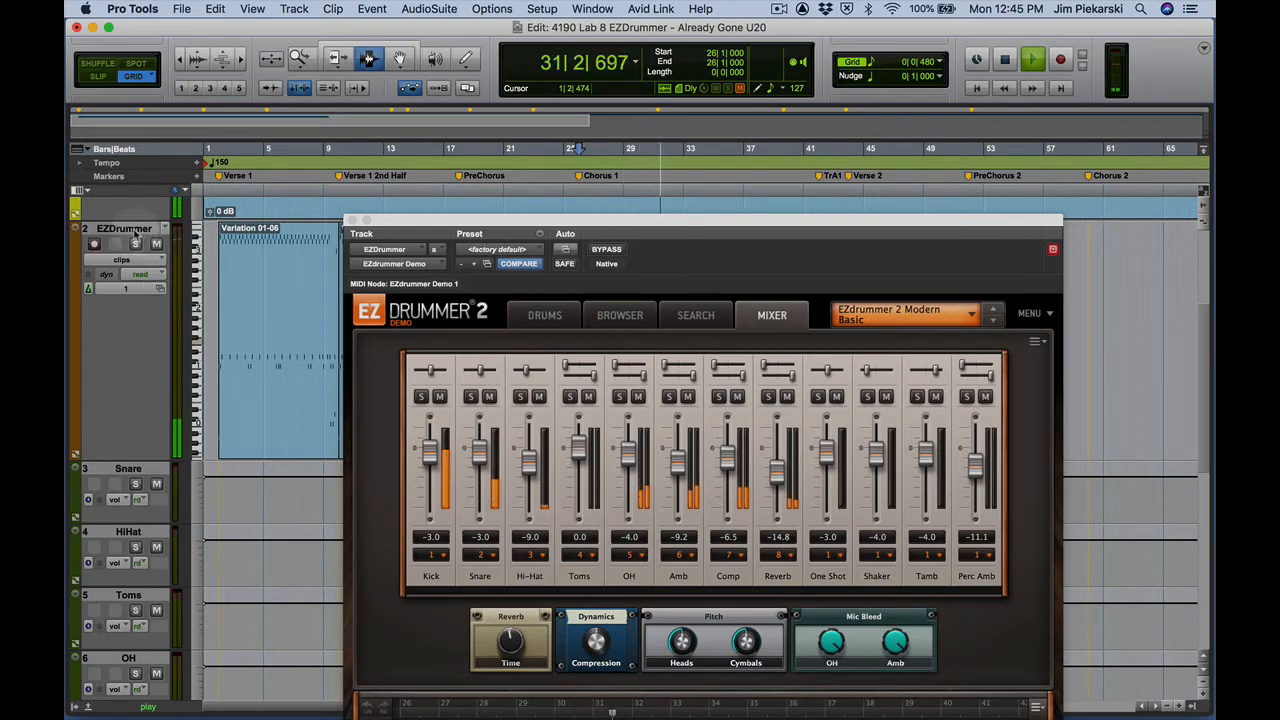
pyautogui.press('space')
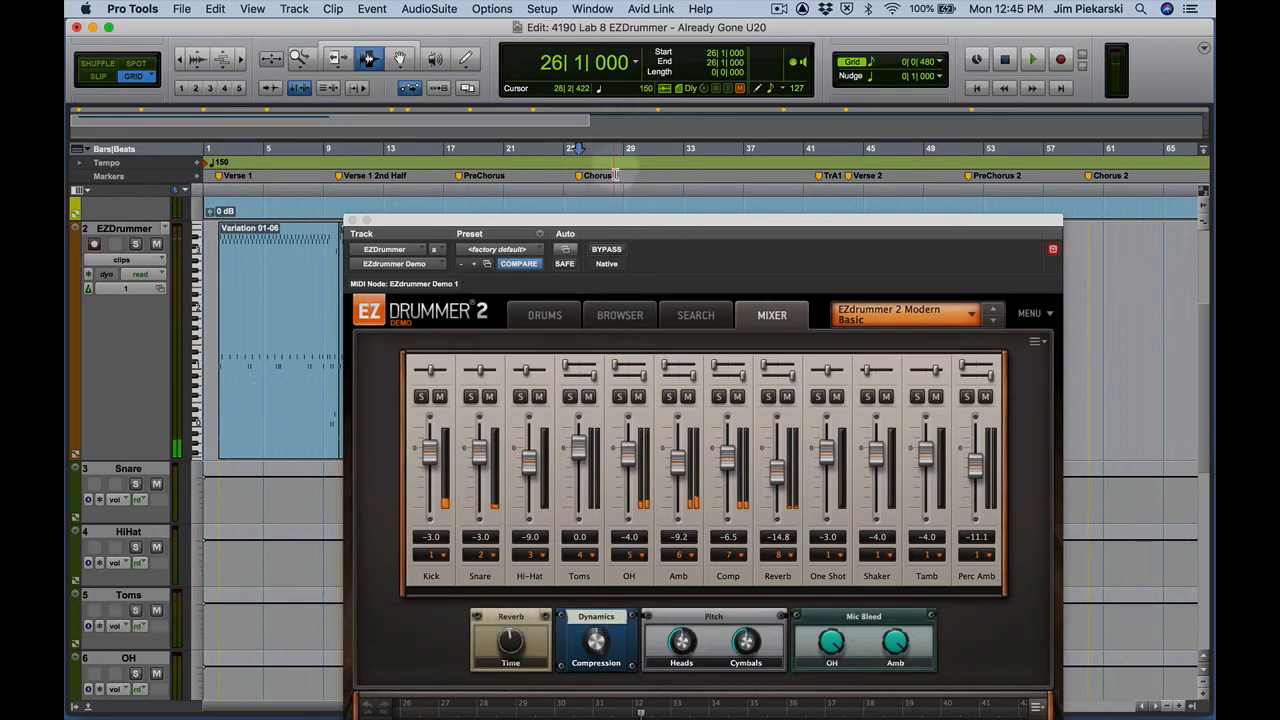
# Show the Pro Tools Mix window and move the EZdrummer window clear of its channel strips
pyautogui.press('super+equal')
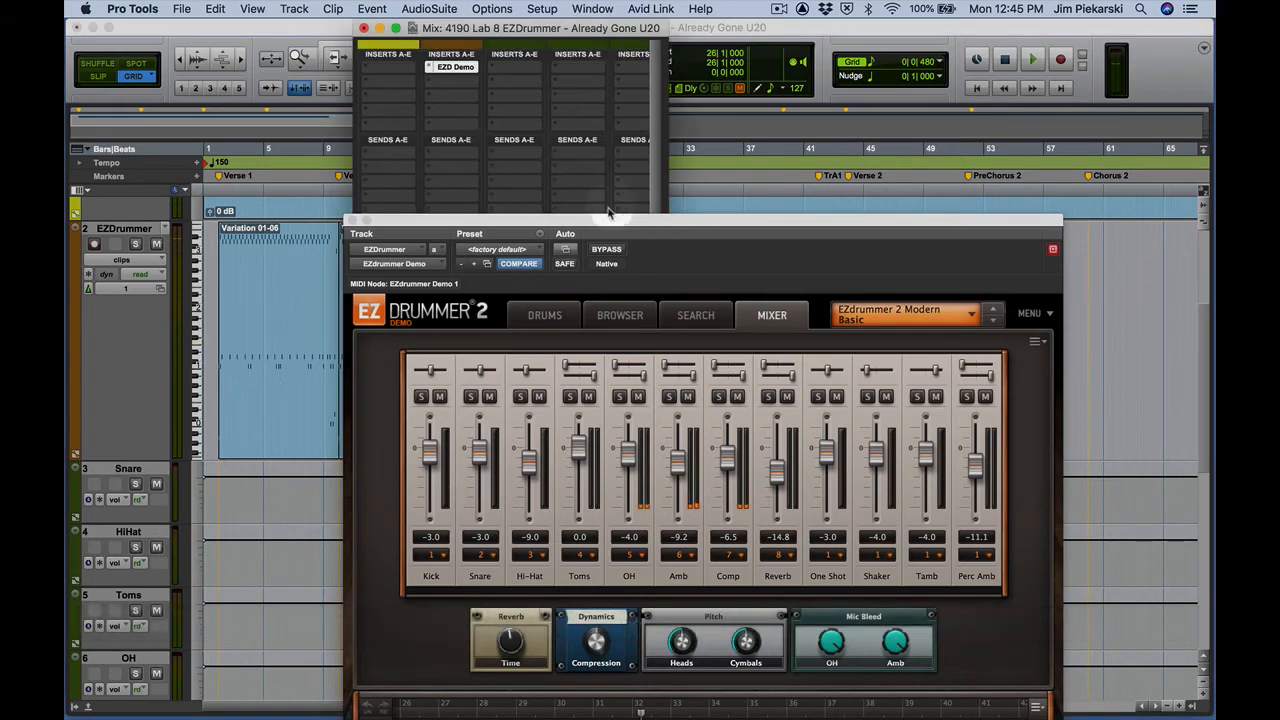
pyautogui.moveTo(571, 222); pyautogui.dragTo(1066, 165)
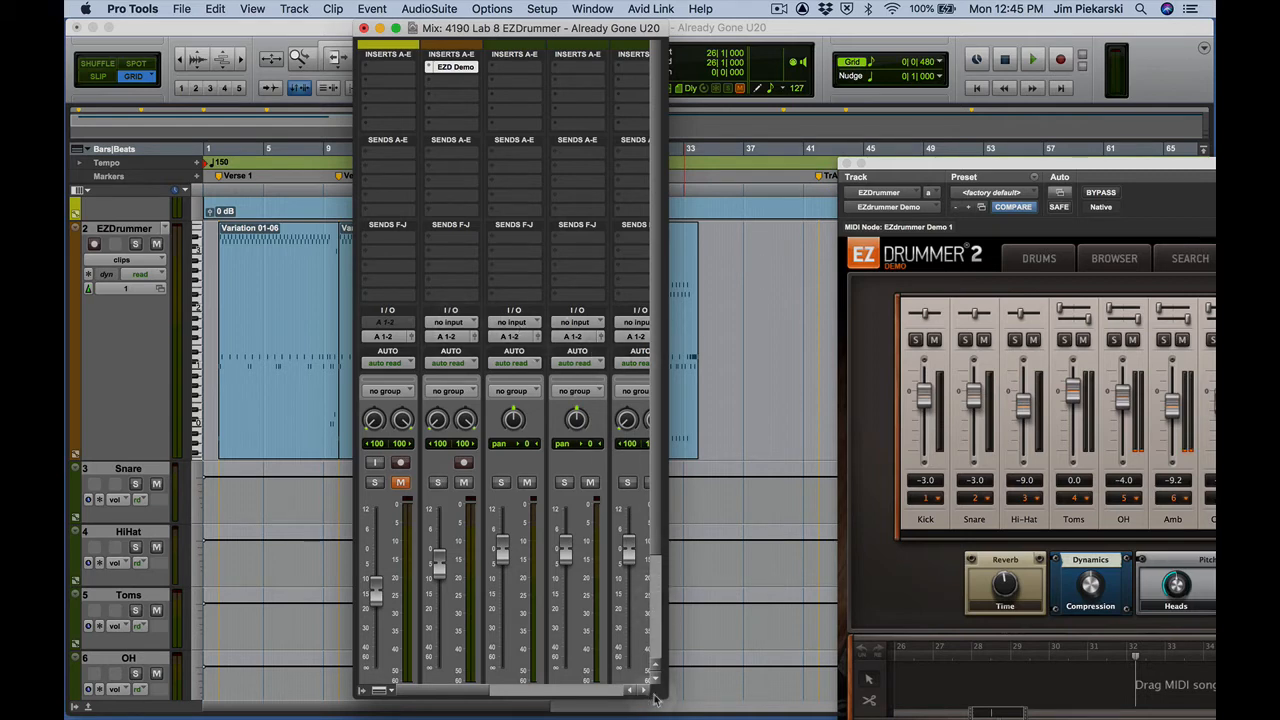
# Widen and reposition the Mix window to show all the drum channel strips, keeping the EZdrummer window clear of it
pyautogui.moveTo(660, 690); pyautogui.dragTo(803, 694)
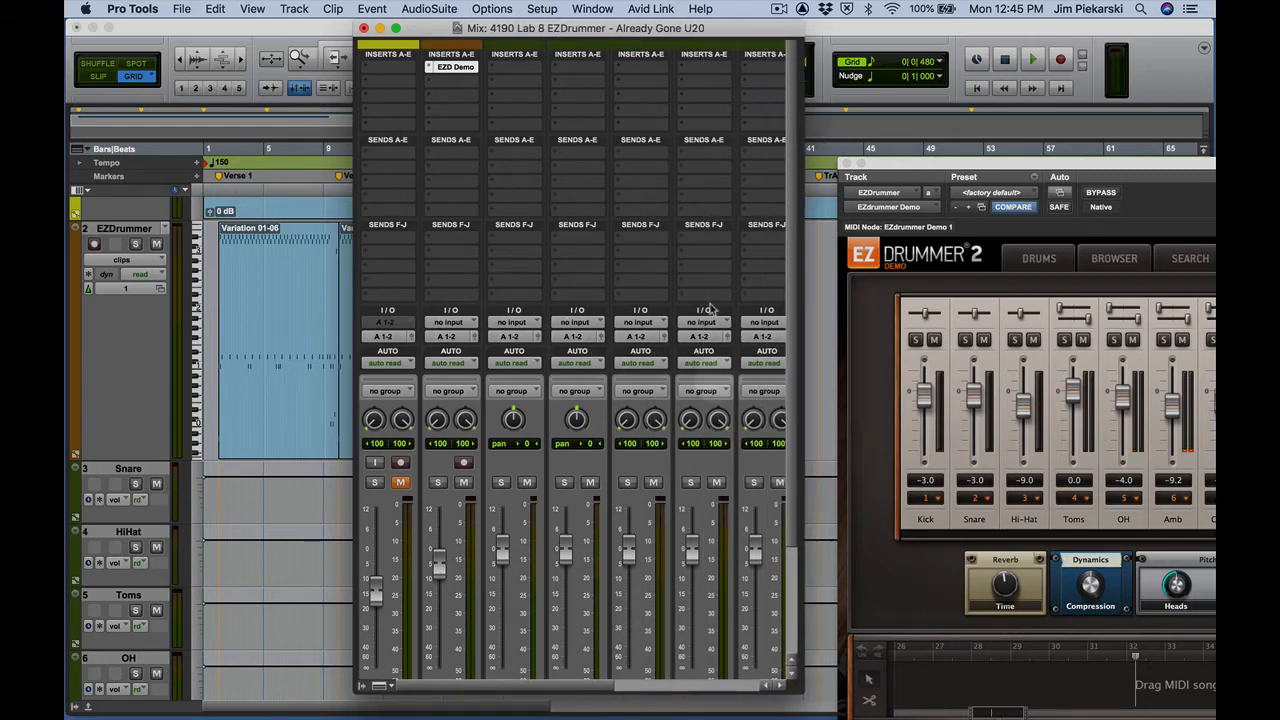
pyautogui.moveTo(606, 22); pyautogui.dragTo(490, 22)
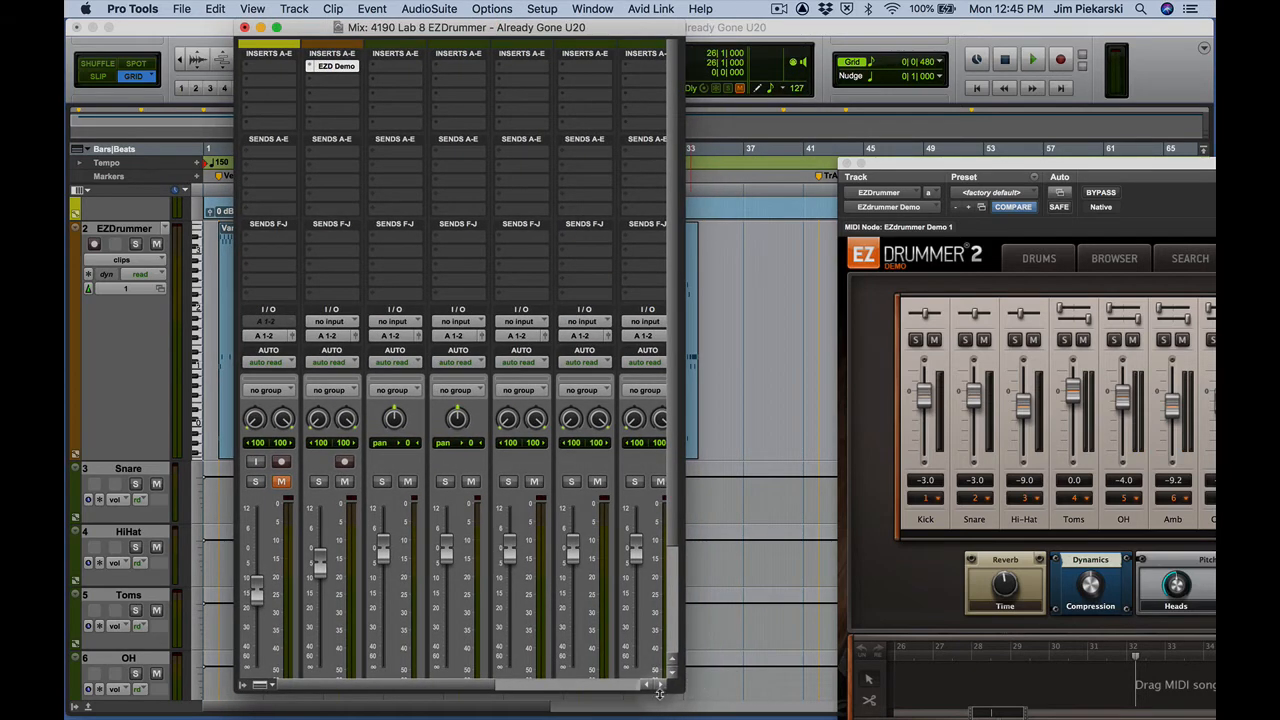
pyautogui.moveTo(678, 688); pyautogui.dragTo(862, 716)
pyautogui.moveTo(872, 170); pyautogui.dragTo(1012, 170)
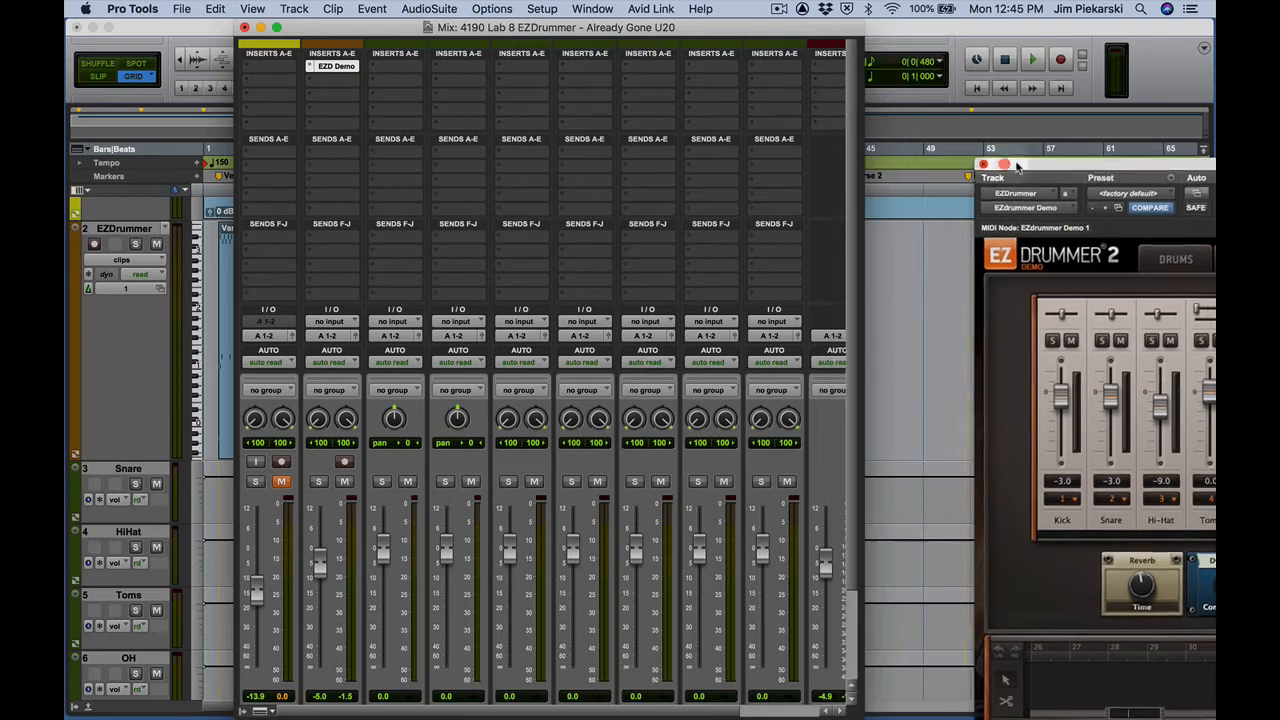
# Set the Snare track's input to EZdrummer plug-in output EZ2.L and the HiHat track's input to EZ3.L
pyautogui.scroll(-3, 853, 289)
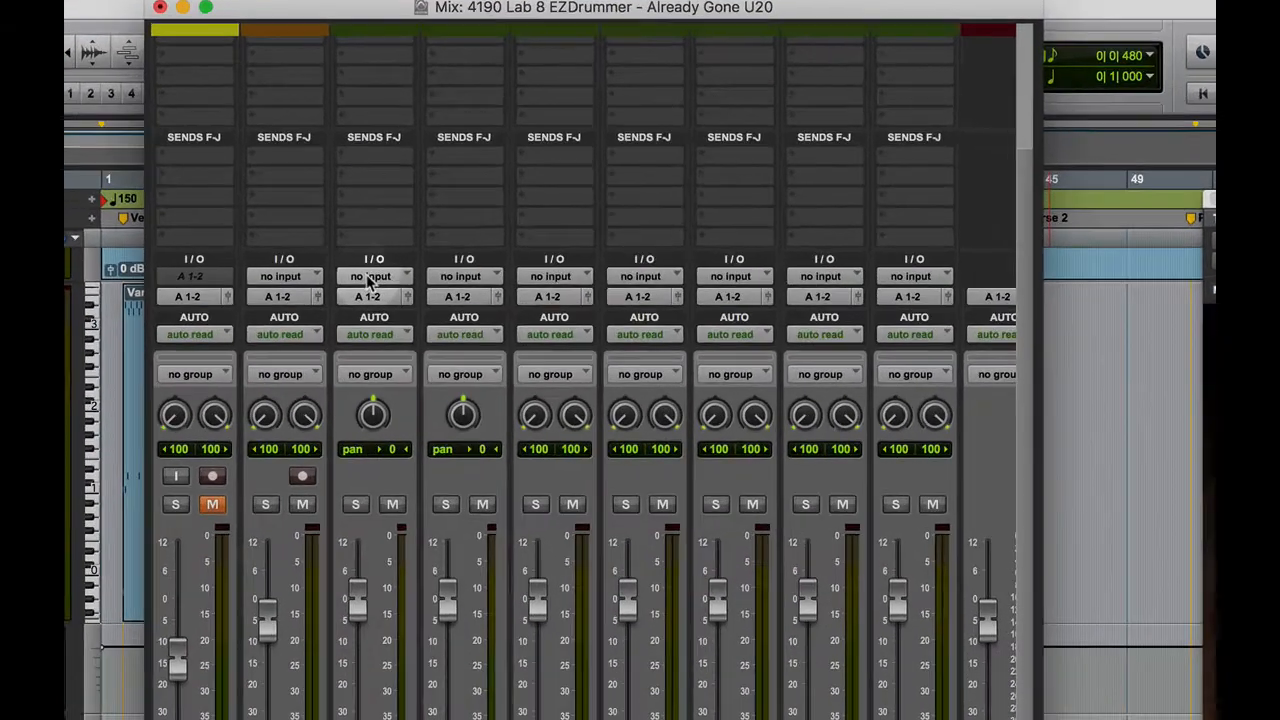
pyautogui.click(394, 216)
pyautogui.moveTo(391, 220)
pyautogui.moveTo(357, 352)
pyautogui.moveTo(545, 362)
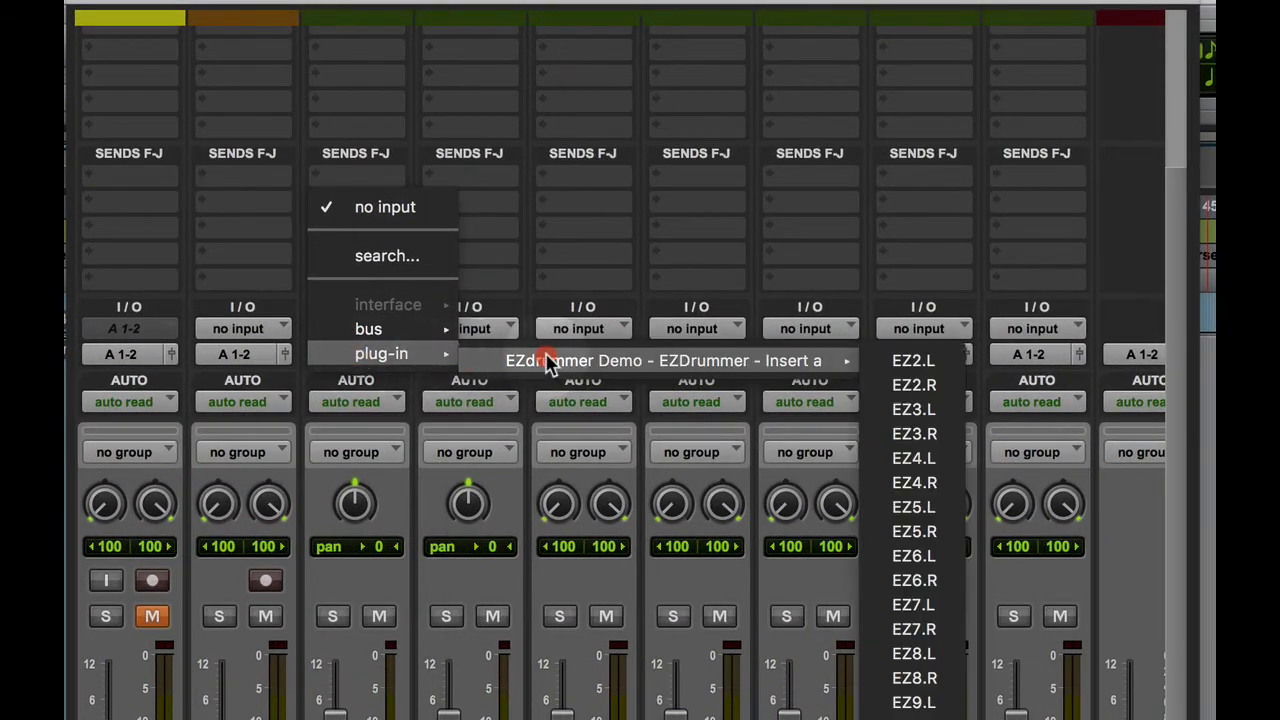
pyautogui.click(924, 364)
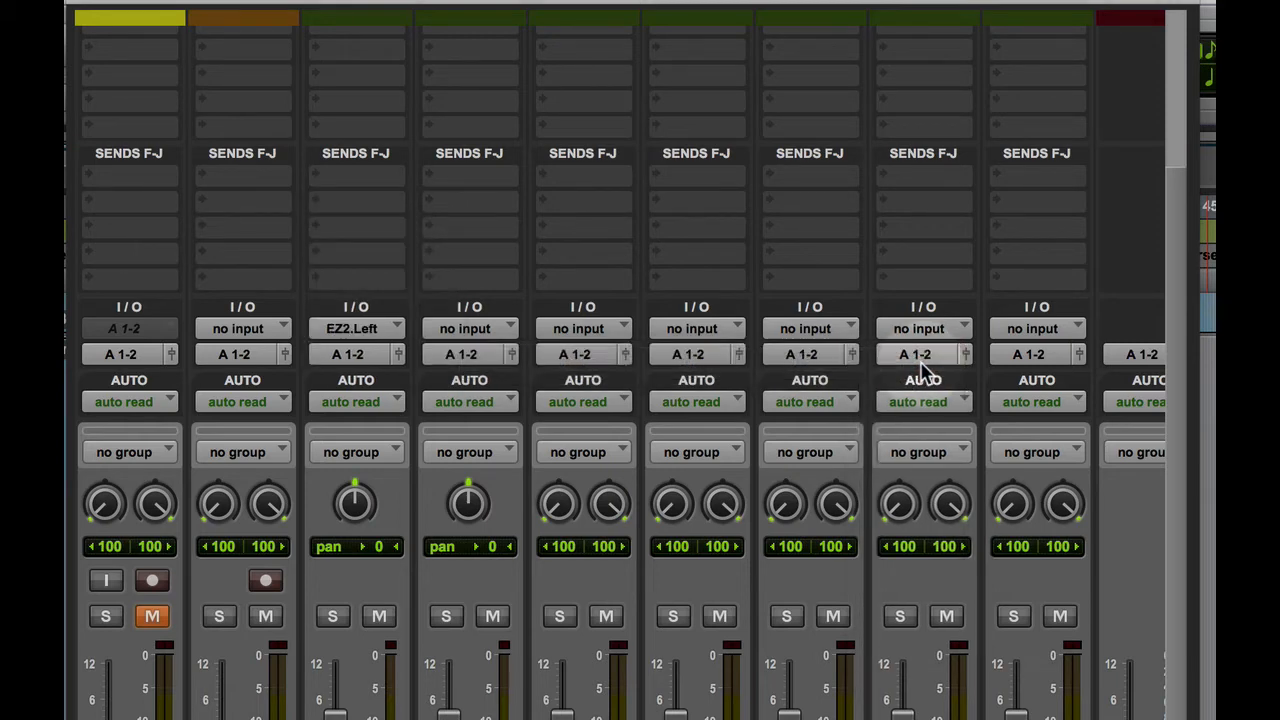
pyautogui.click(475, 334)
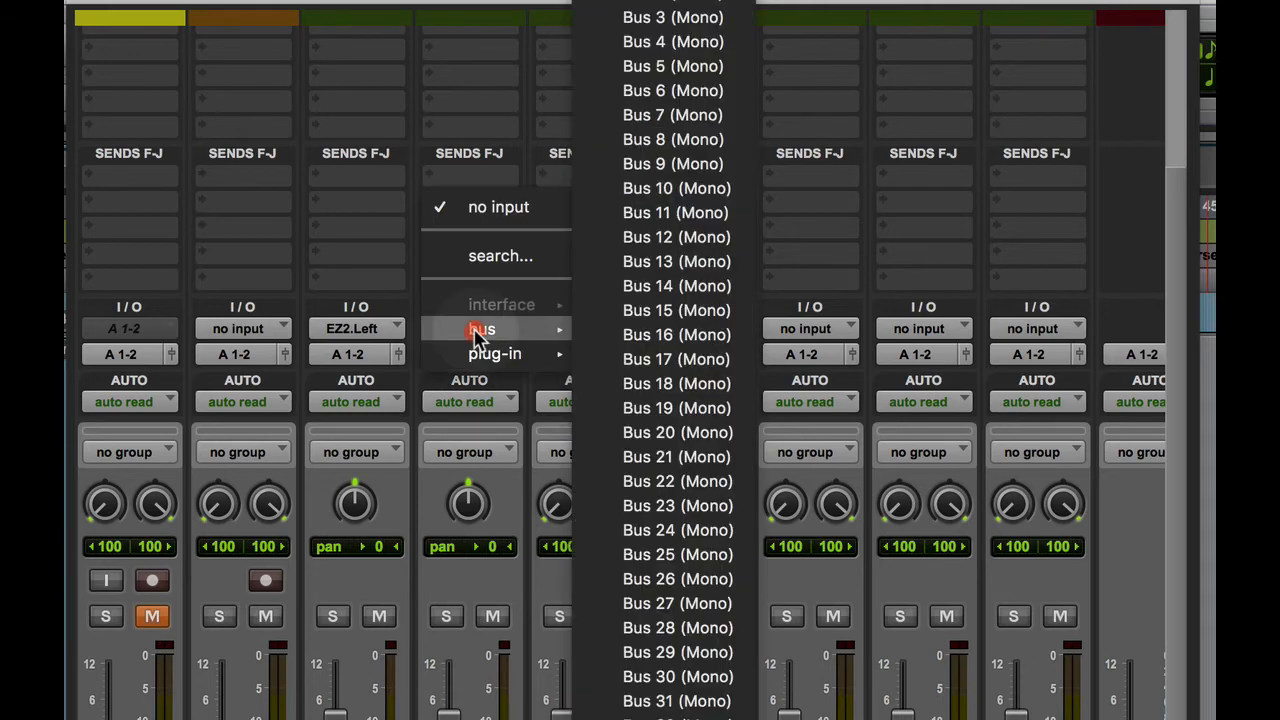
pyautogui.moveTo(486, 356)
pyautogui.moveTo(749, 358)
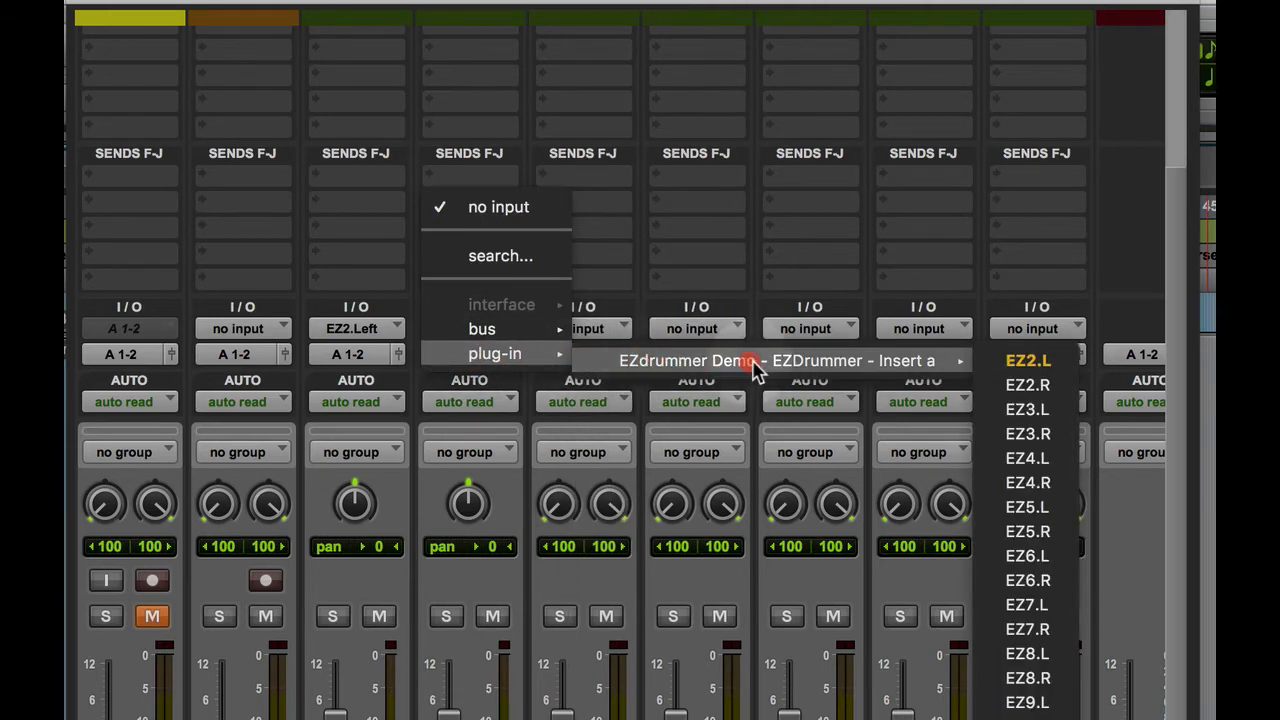
pyautogui.click(1014, 412)
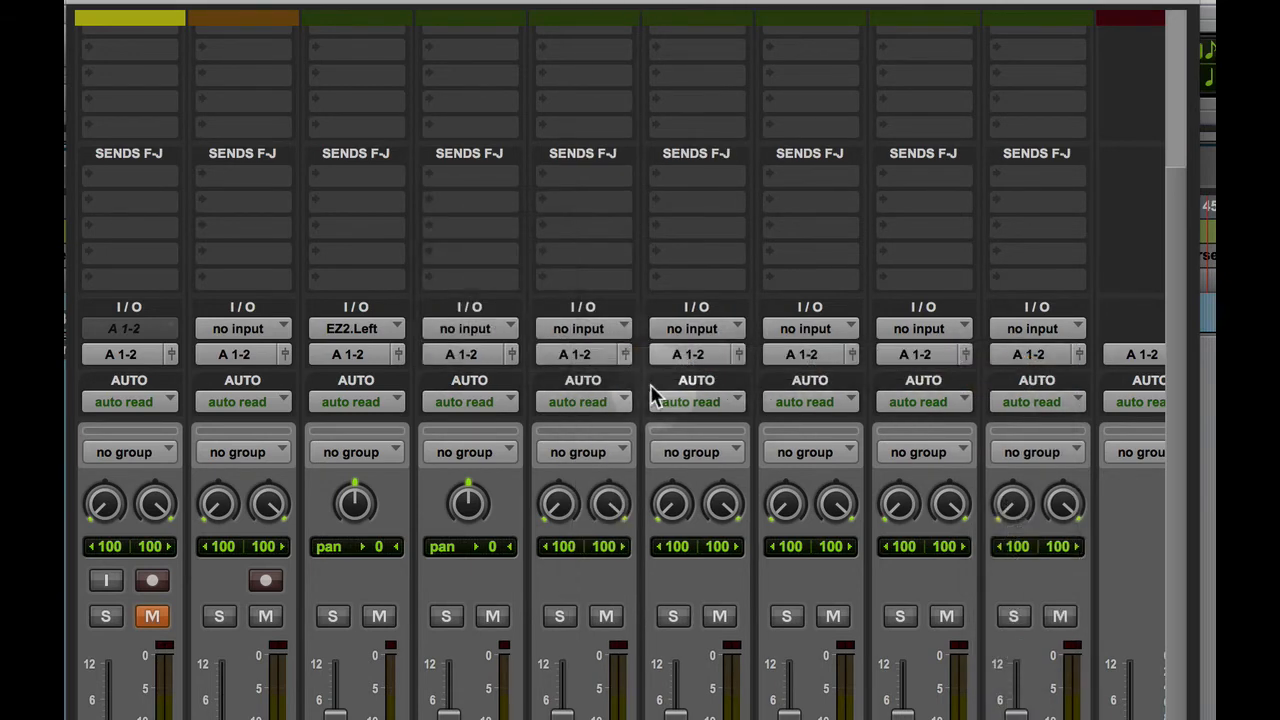
# Set the Toms track's input to EZdrummer plug-in output EZ4 and the OH track's input to EZ5
pyautogui.moveTo(572, 354); pyautogui.dragTo(620, 166)
pyautogui.click(580, 328)
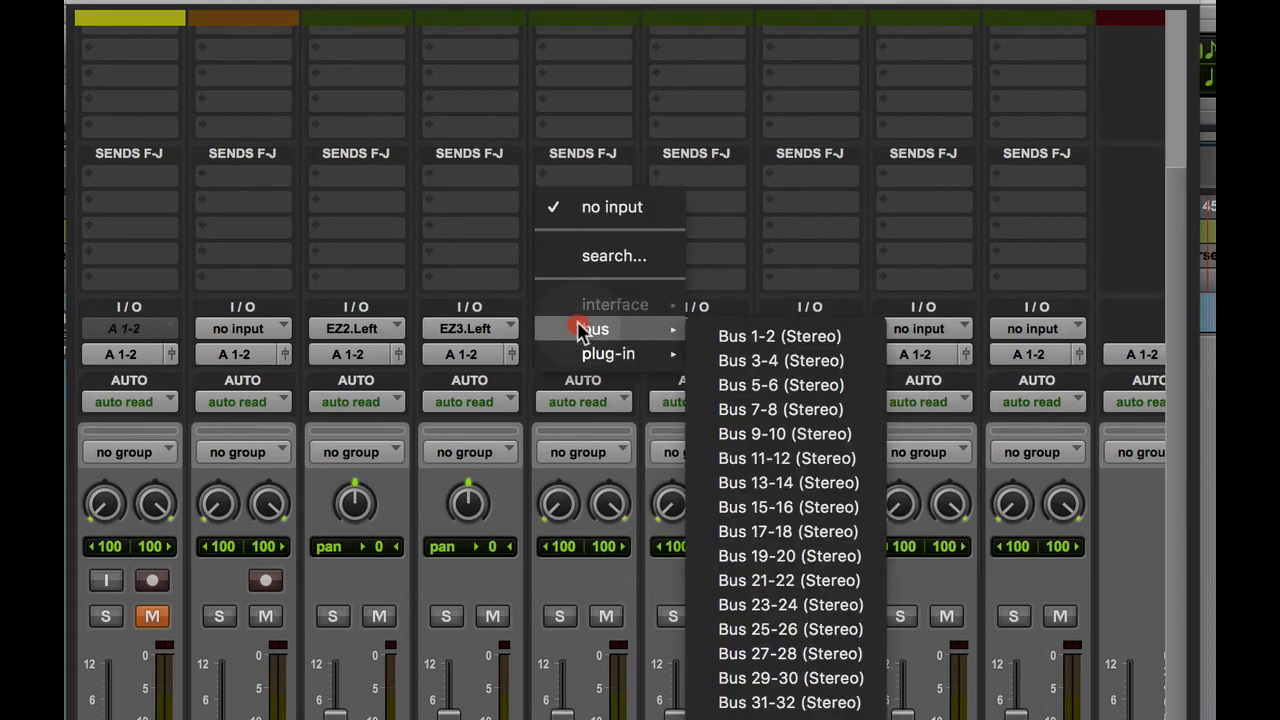
pyautogui.moveTo(608, 355)
pyautogui.moveTo(882, 362)
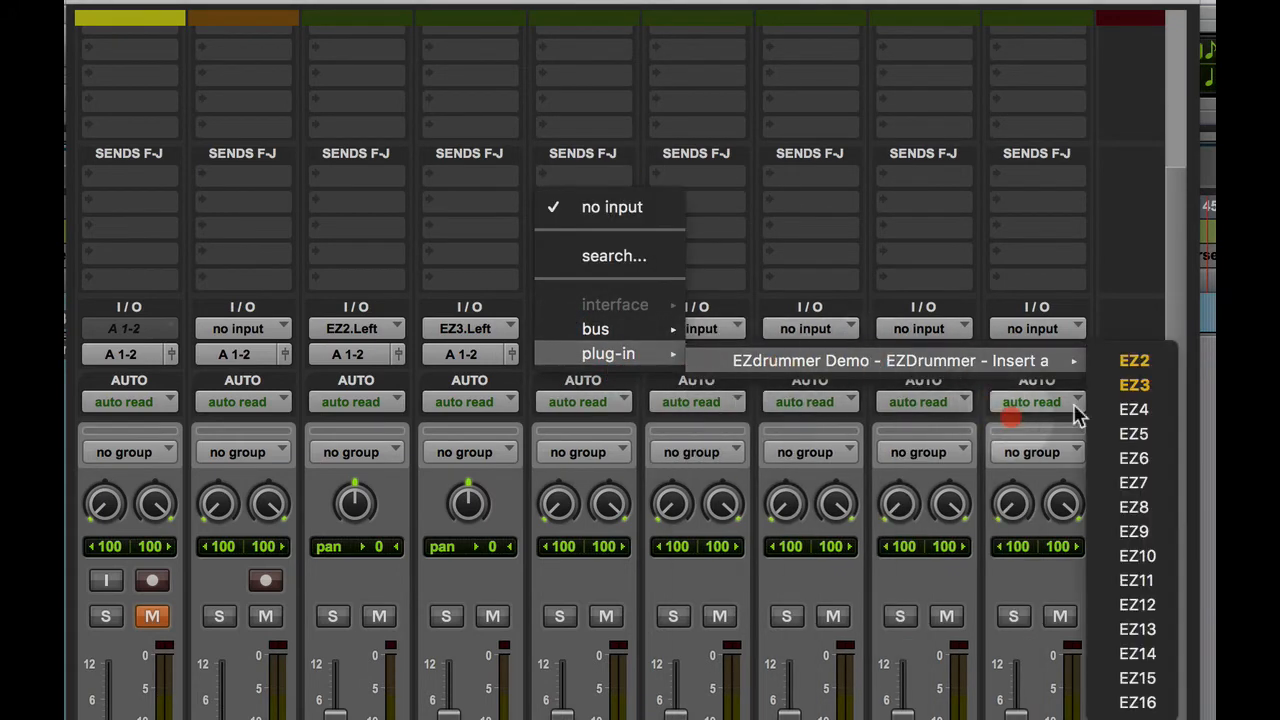
pyautogui.click(1133, 412)
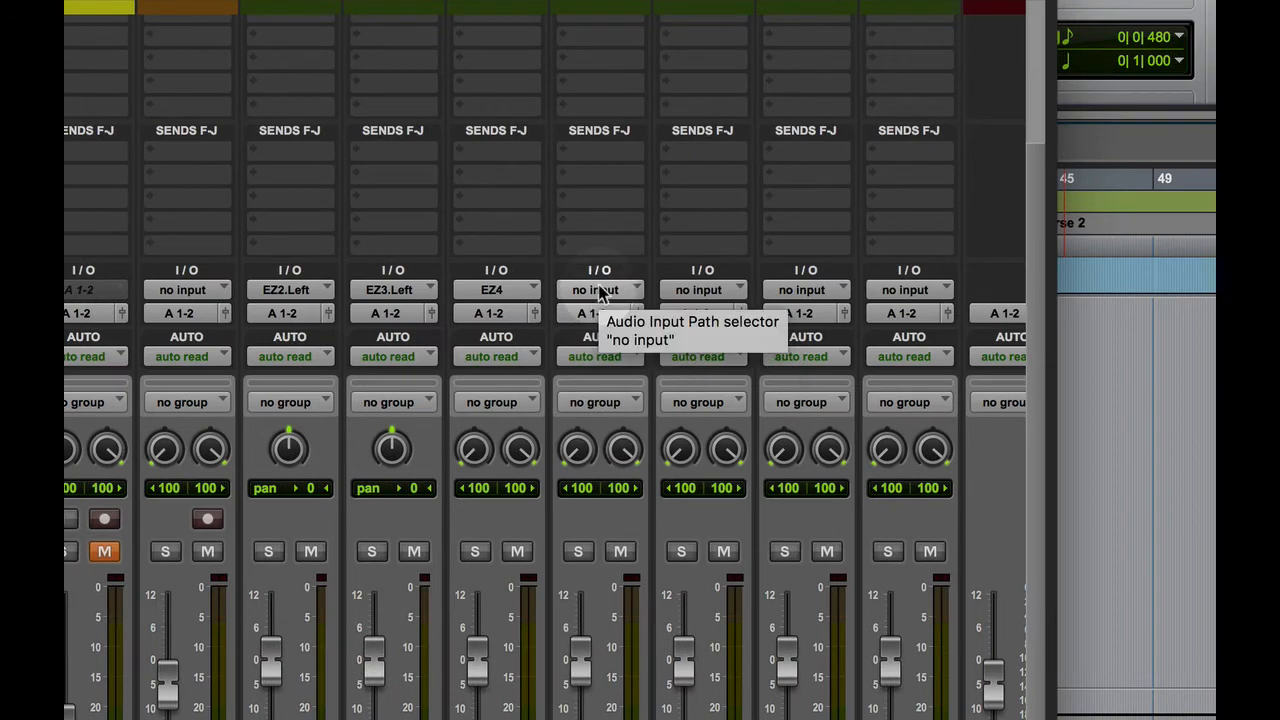
pyautogui.click(700, 329)
pyautogui.moveTo(700, 329)
pyautogui.moveTo(605, 312)
pyautogui.moveTo(877, 318)
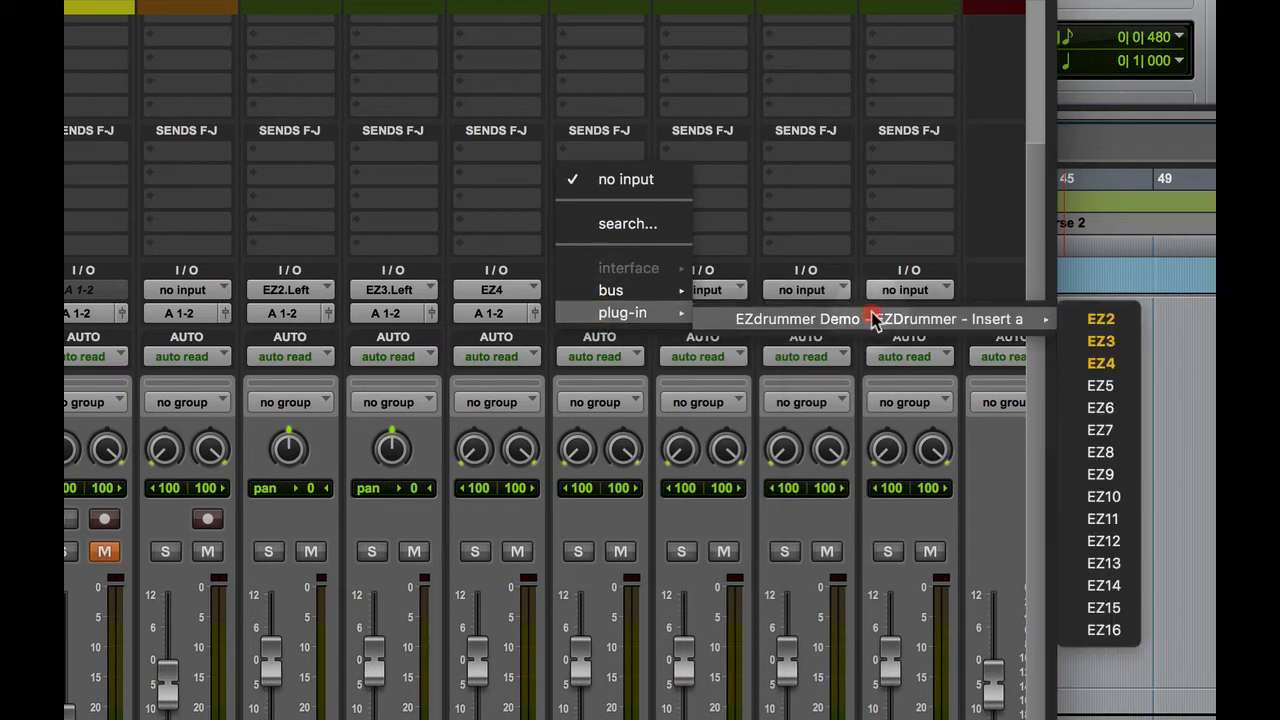
pyautogui.click(1098, 387)
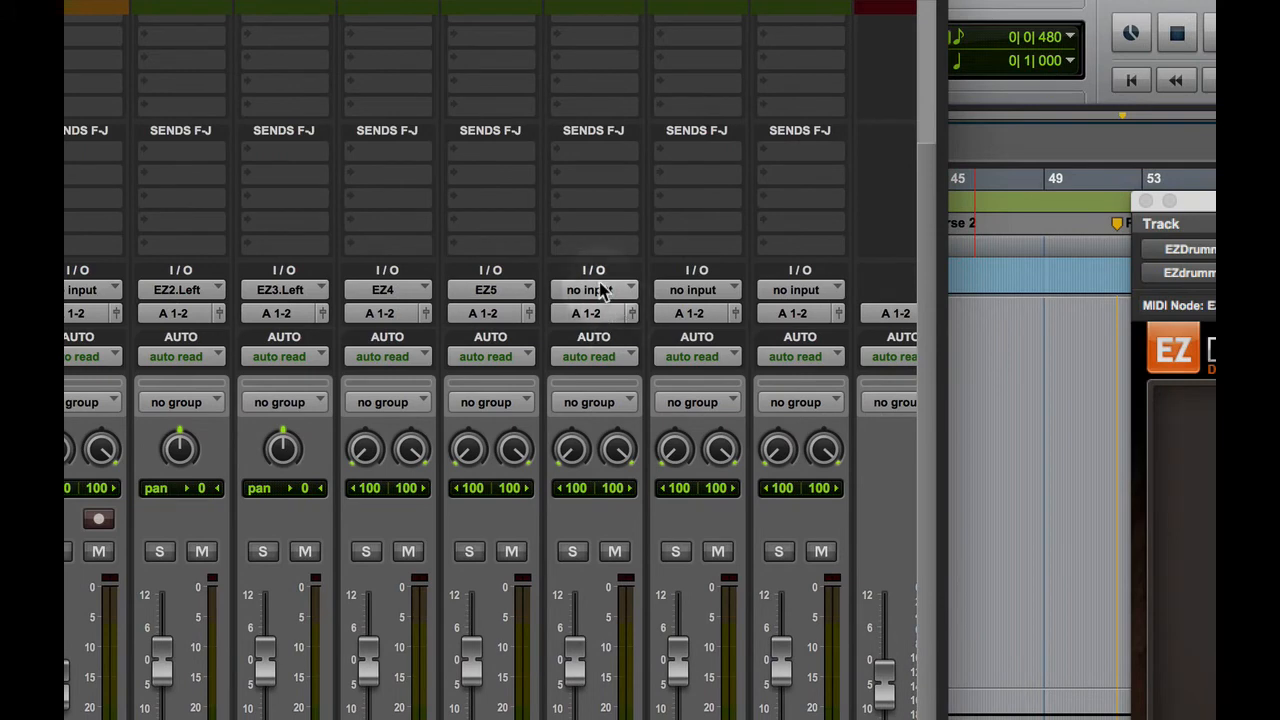
# Set the AMB track's input to EZdrummer plug-in output EZ6 and the Comp track's input to EZ7
pyautogui.click(607, 292)
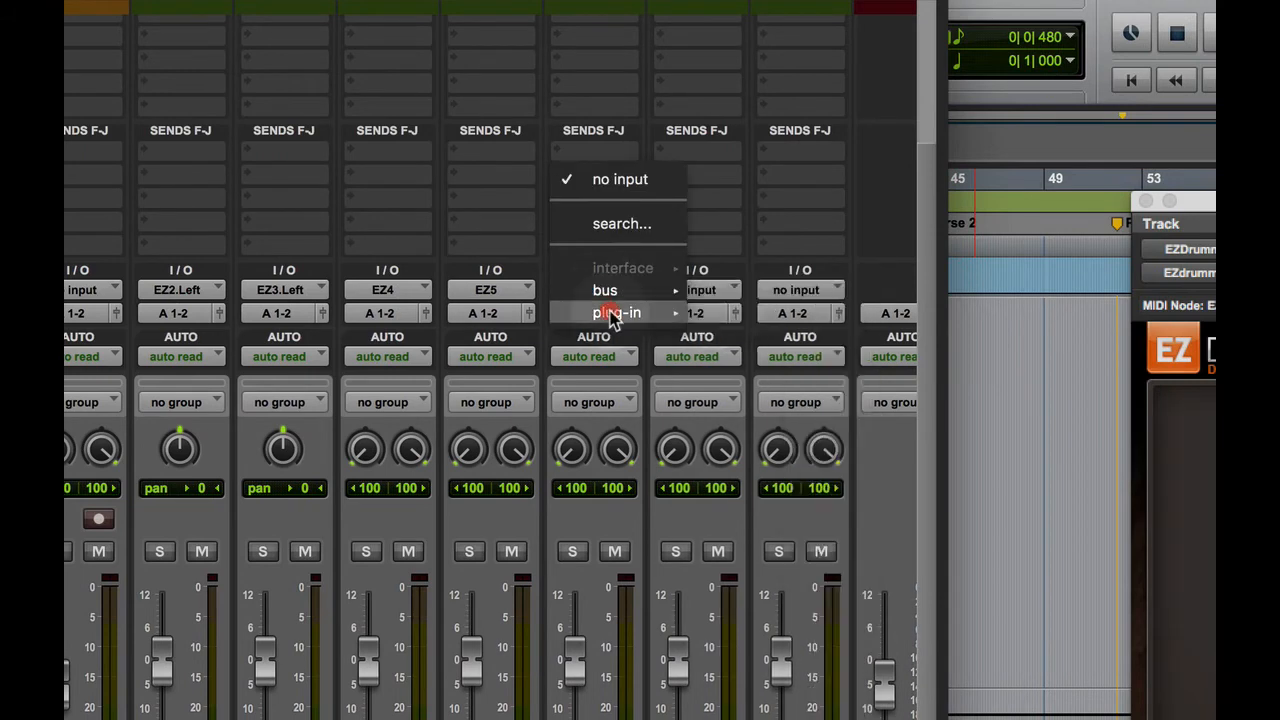
pyautogui.moveTo(610, 313)
pyautogui.moveTo(877, 318)
pyautogui.click(1094, 408)
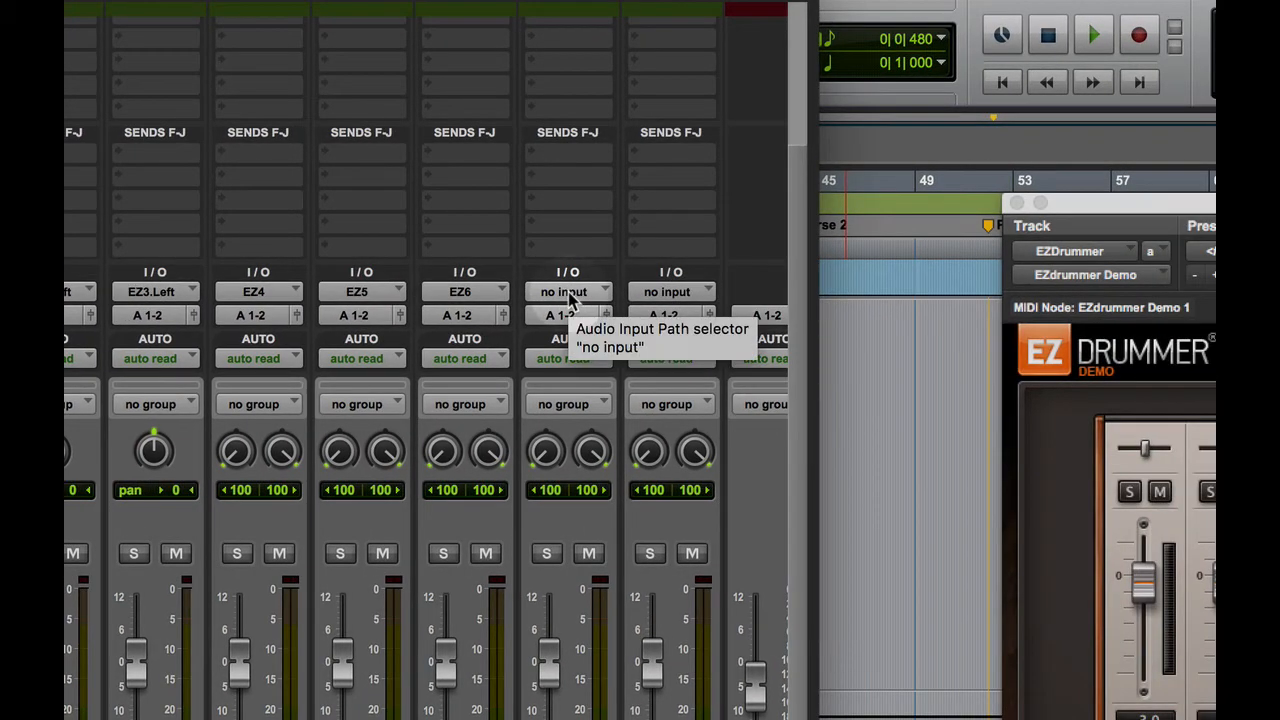
pyautogui.click(570, 294)
pyautogui.moveTo(606, 316)
pyautogui.moveTo(934, 322)
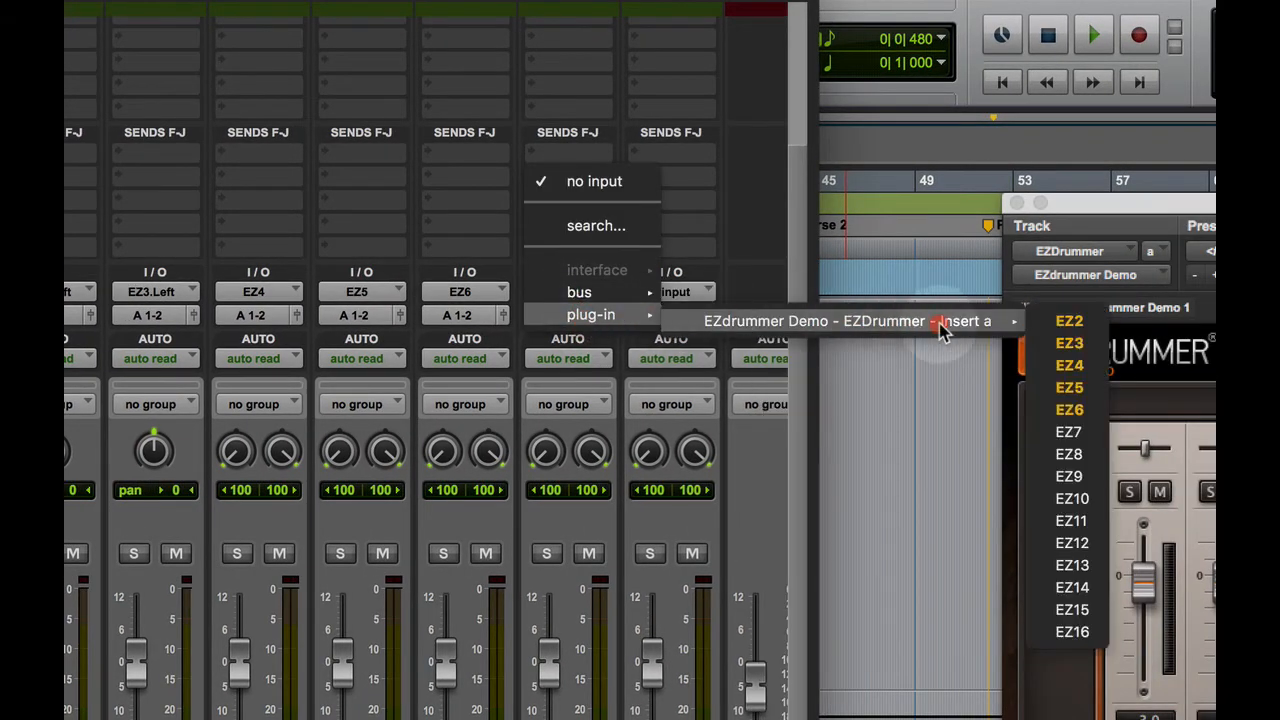
pyautogui.click(1068, 427)
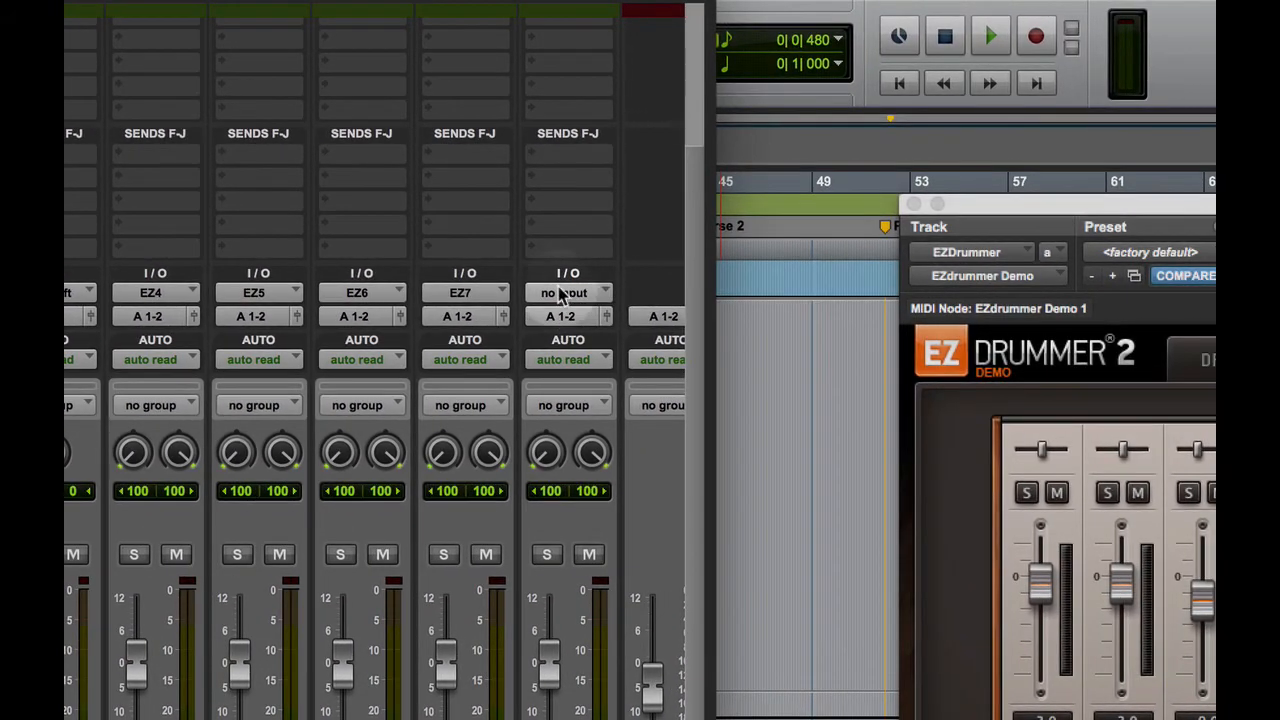
# Set the Reverb track's input to EZdrummer plug-in output EZ8
pyautogui.click(663, 292)
pyautogui.moveTo(668, 305)
pyautogui.moveTo(575, 315)
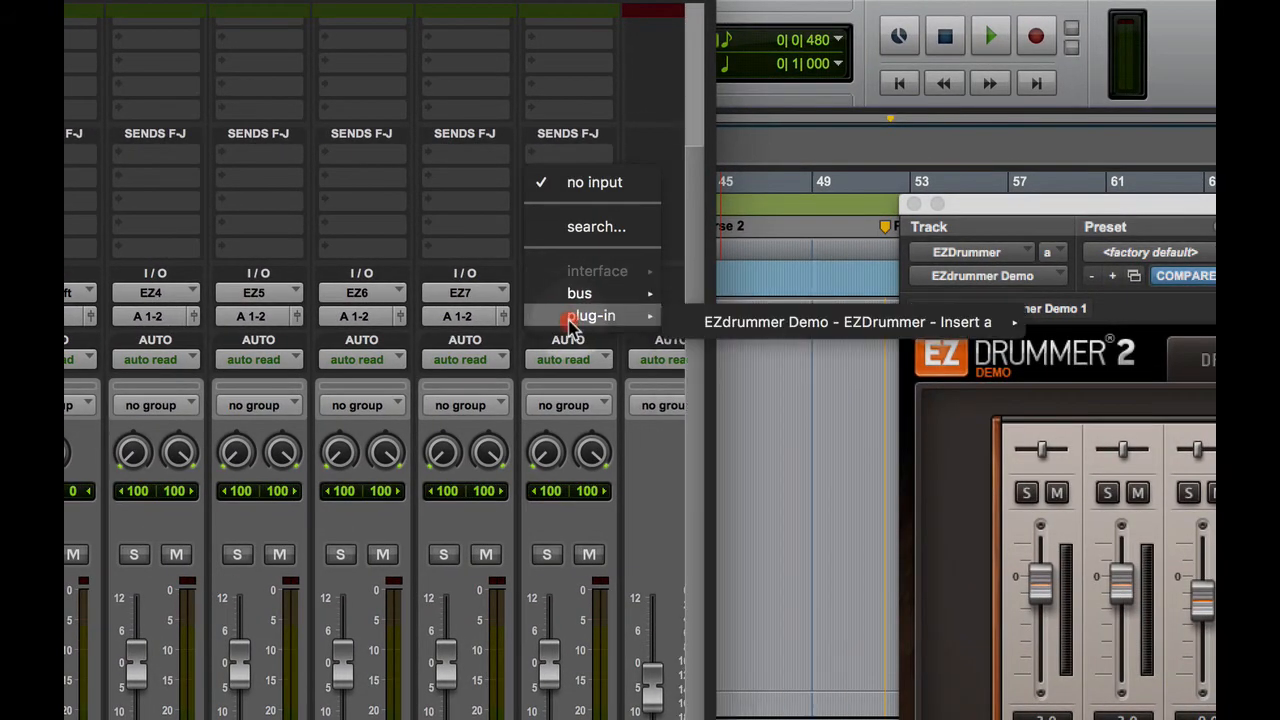
pyautogui.moveTo(857, 320)
pyautogui.click(1066, 456)
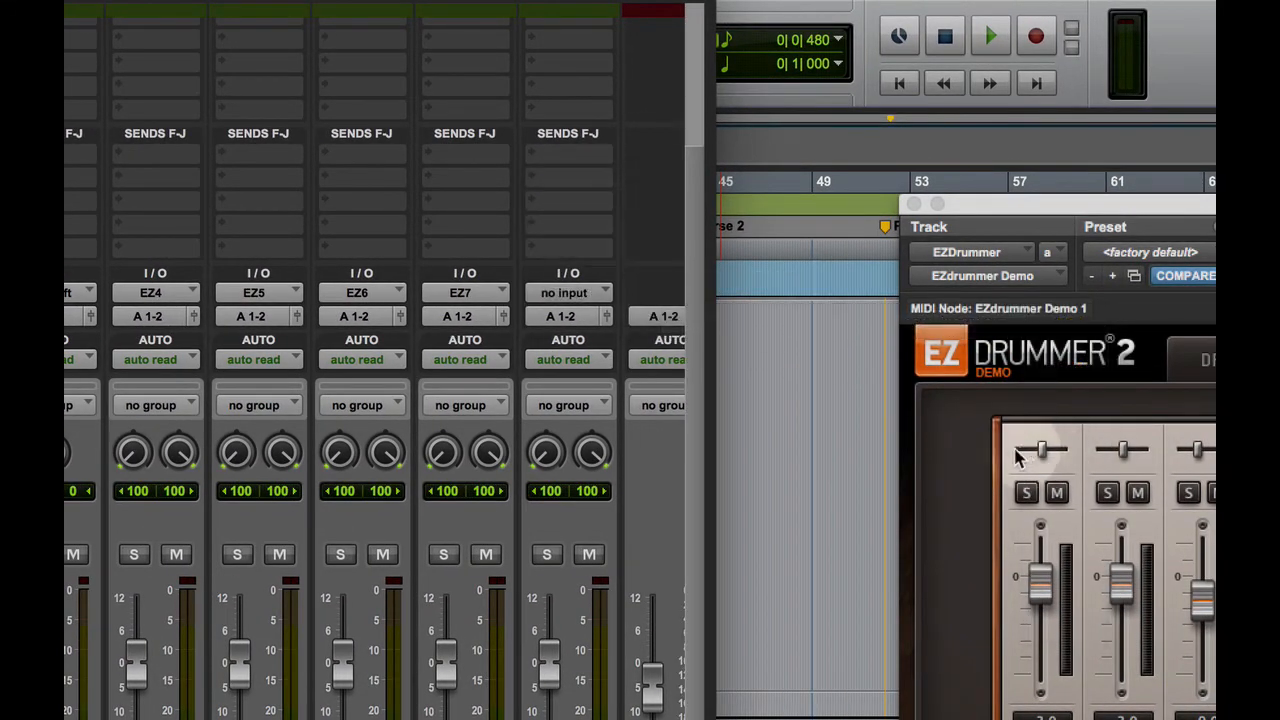
# Play the song briefly to check the meters of the individual drum tracks in the Mix window
pyautogui.press('space')
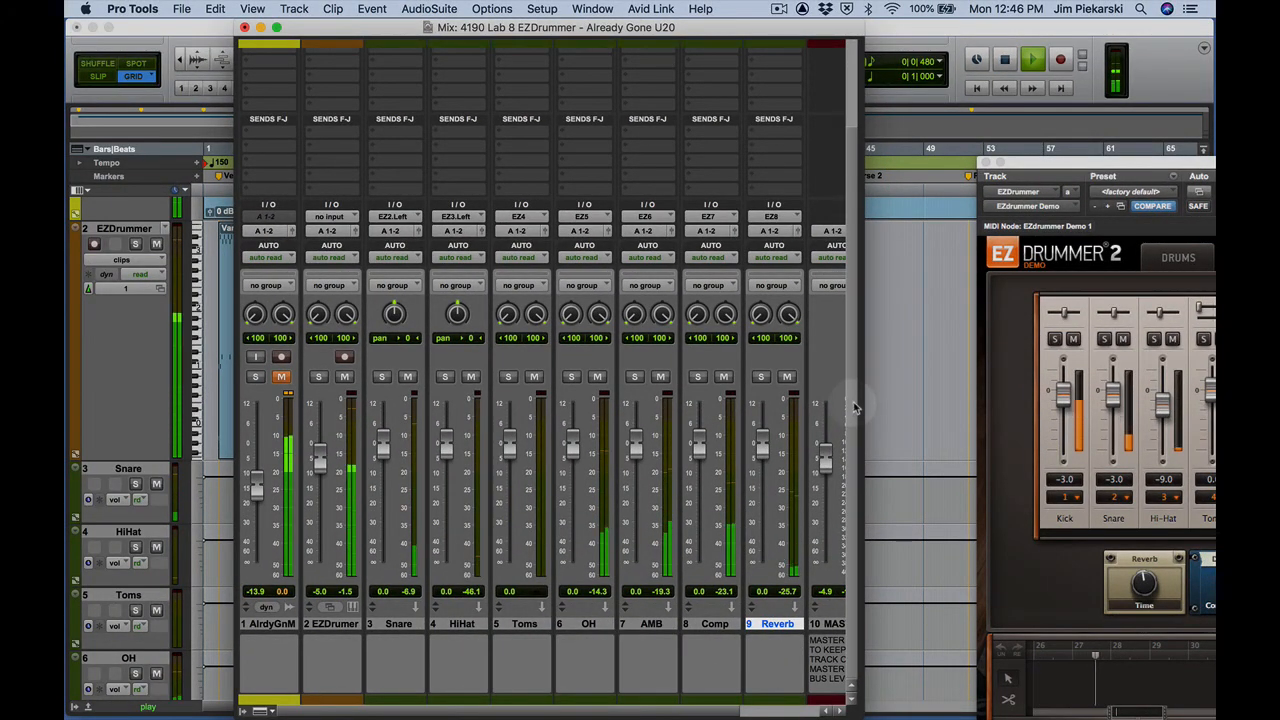
pyautogui.press('space')
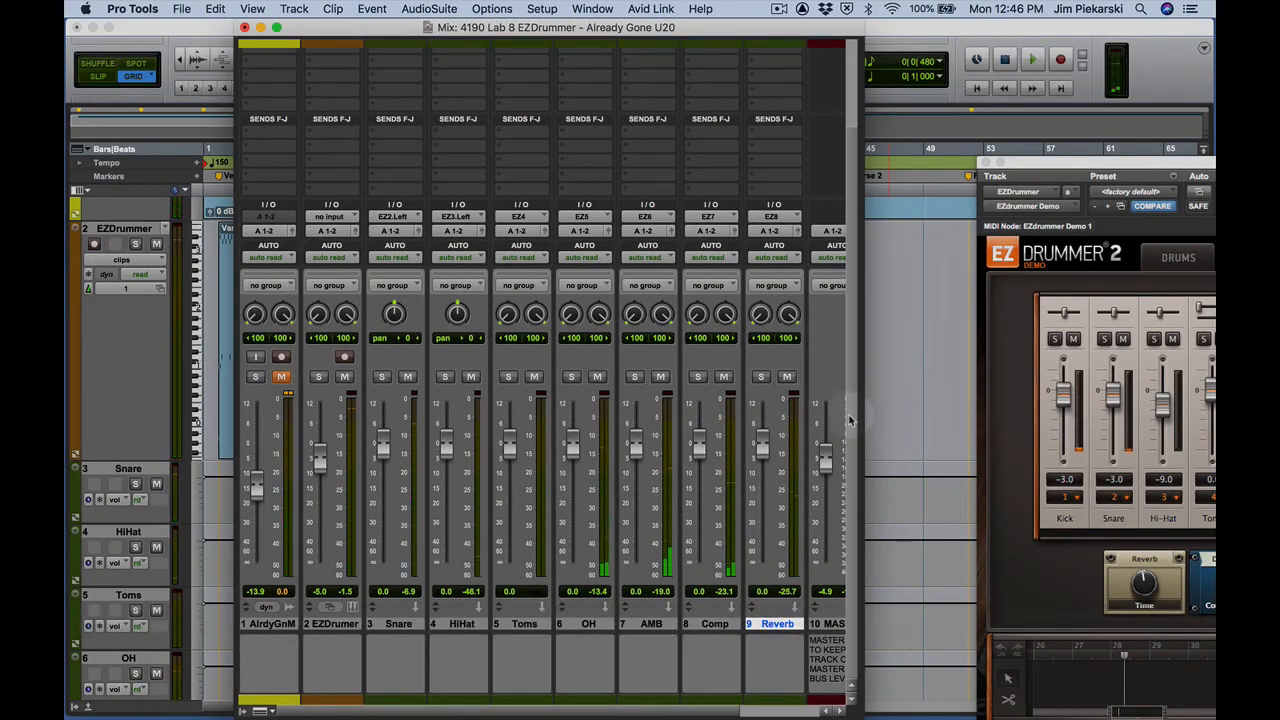
pyautogui.scroll(4, 850, 418)
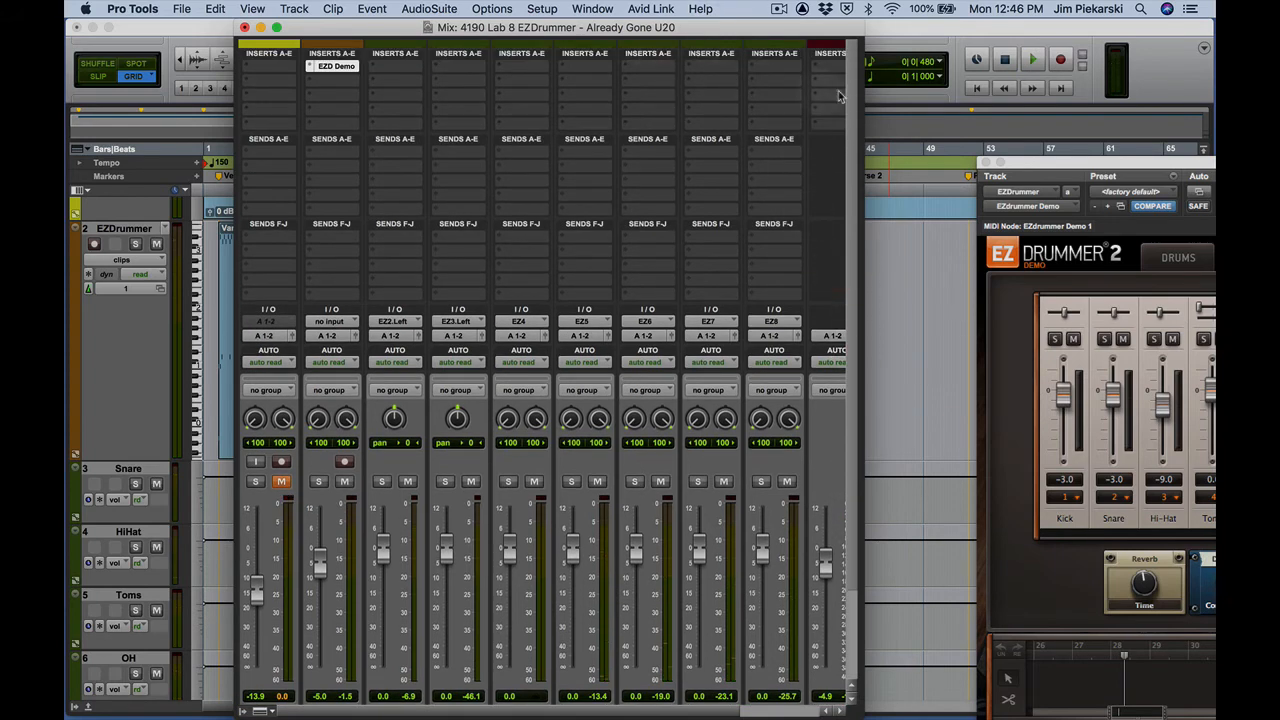
pyautogui.scroll(-4, 849, 97)
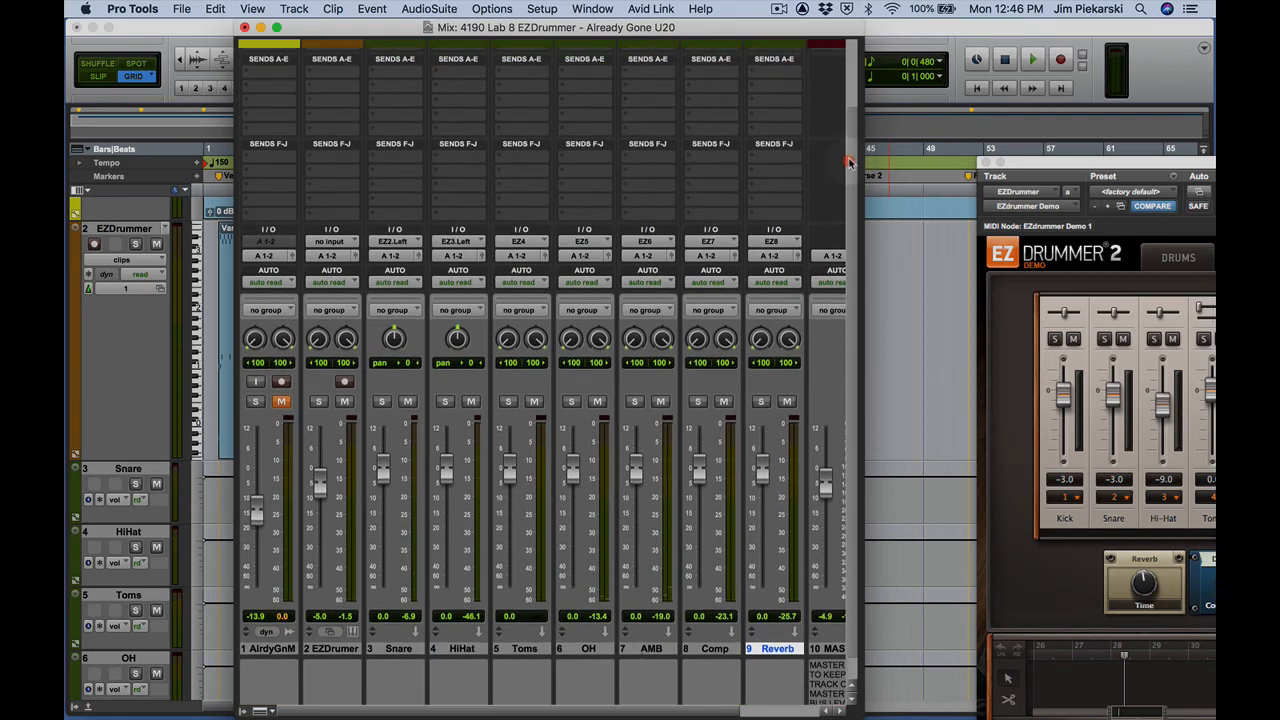
# Insert a mono EQ3 7-Band in the Snare track's first insert slot and move its window over the mixer
pyautogui.scroll(4, 846, 71)
pyautogui.click(376, 69)
pyautogui.moveTo(378, 67)
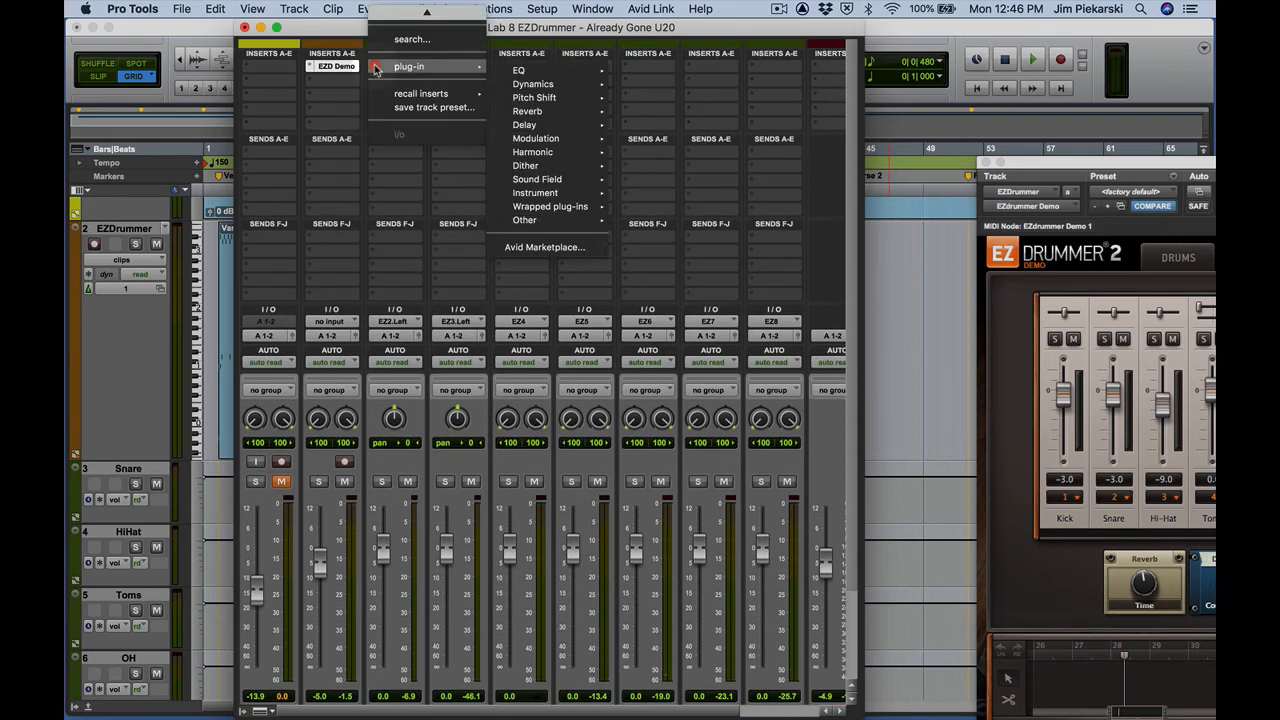
pyautogui.moveTo(521, 71)
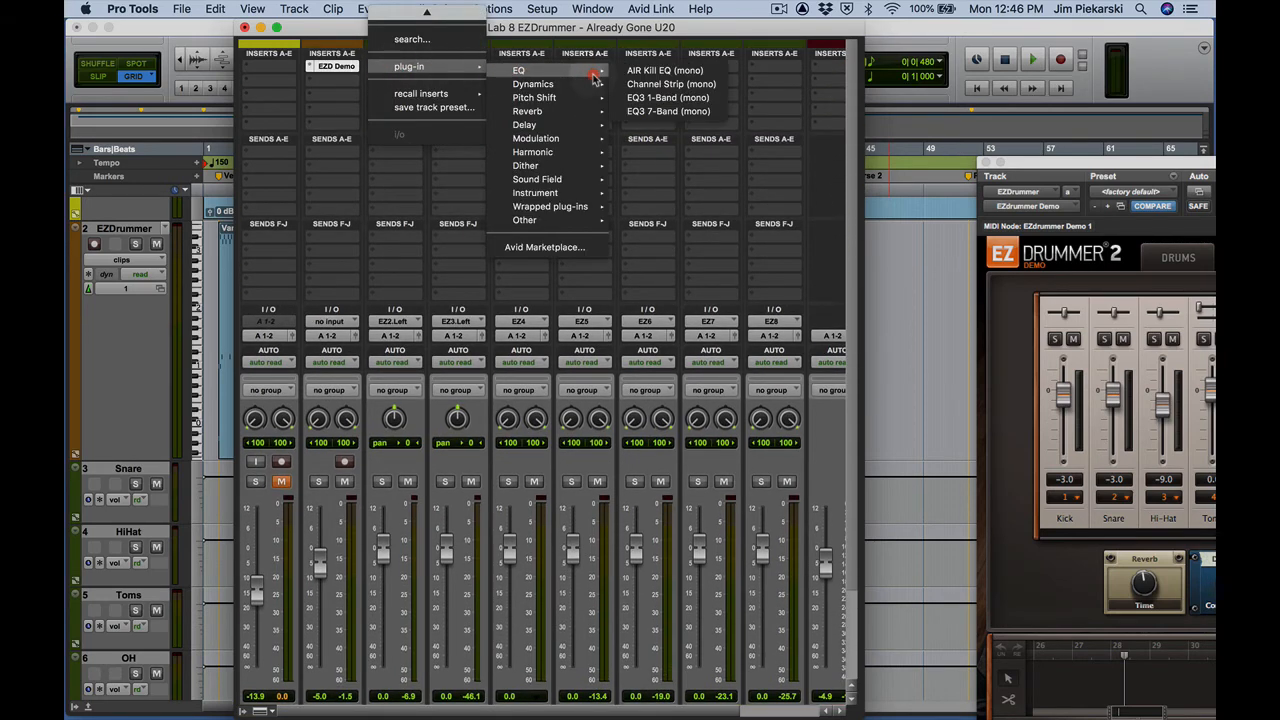
pyautogui.click(654, 112)
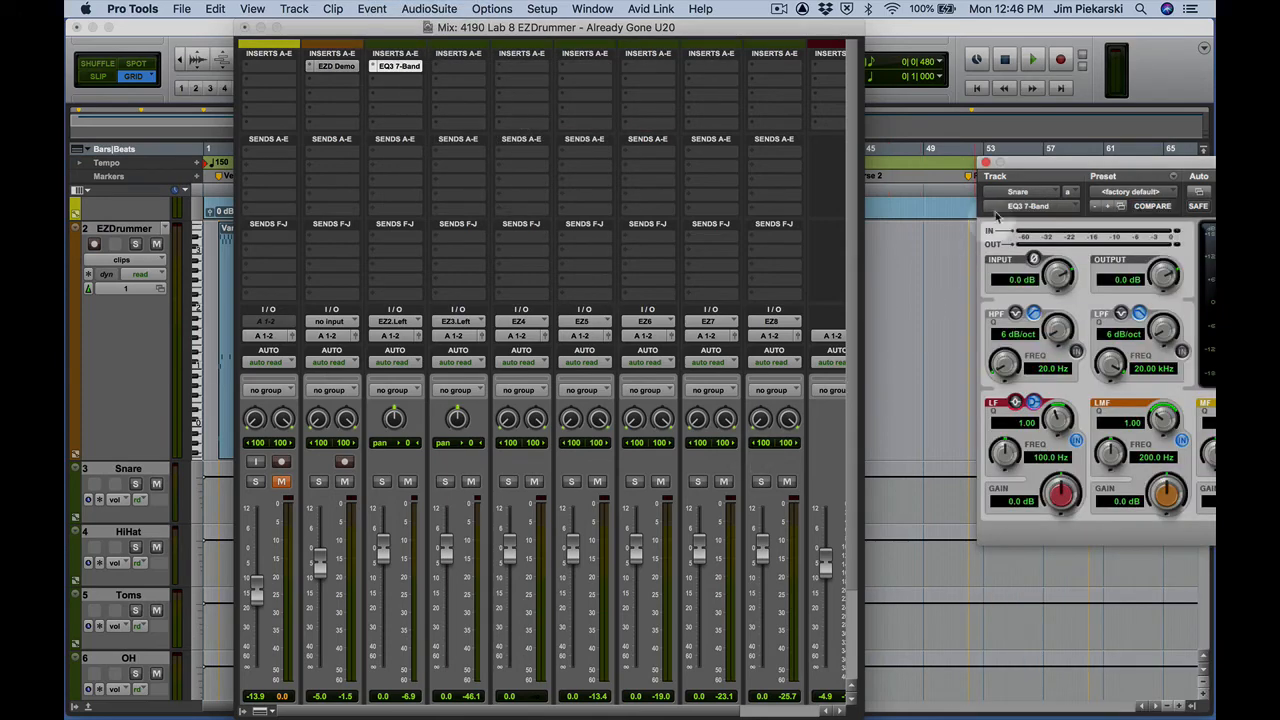
pyautogui.moveTo(983, 163); pyautogui.dragTo(304, 121)
# Play the song briefly to check the EQ's meters, moving the EQ window clear of the Snare channel strip
pyautogui.press('space')
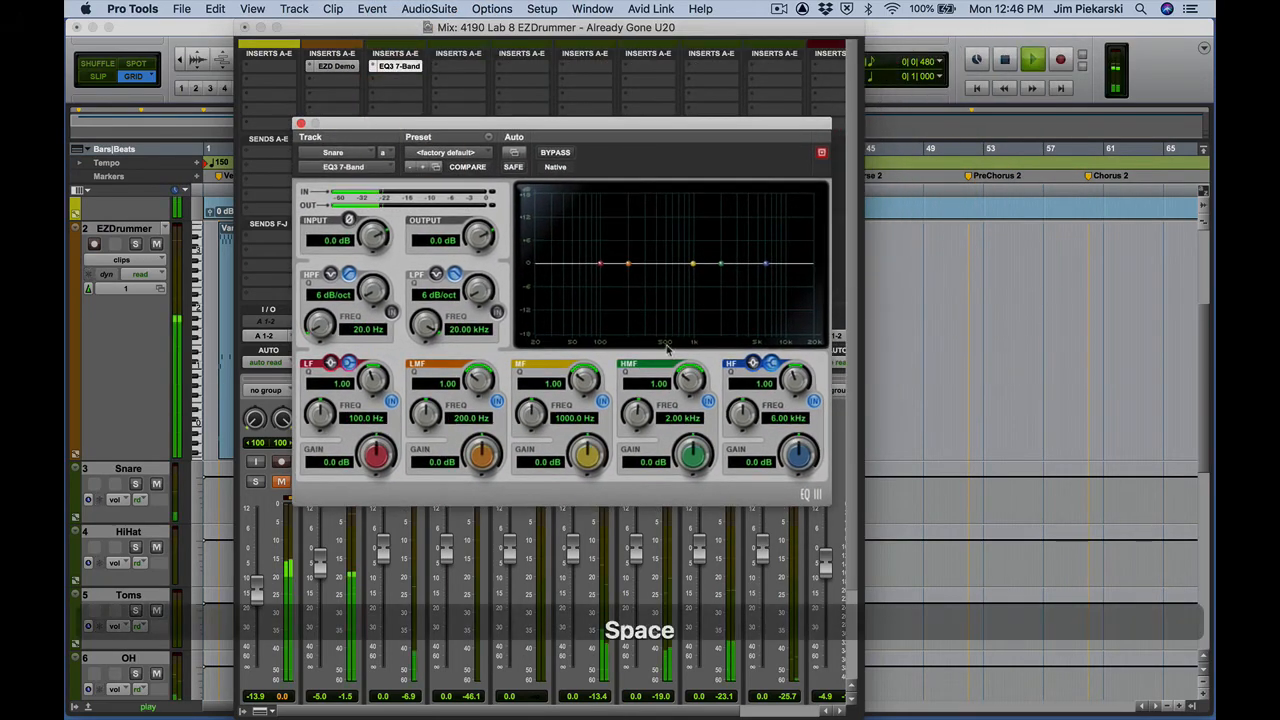
pyautogui.moveTo(530, 124); pyautogui.dragTo(802, 90)
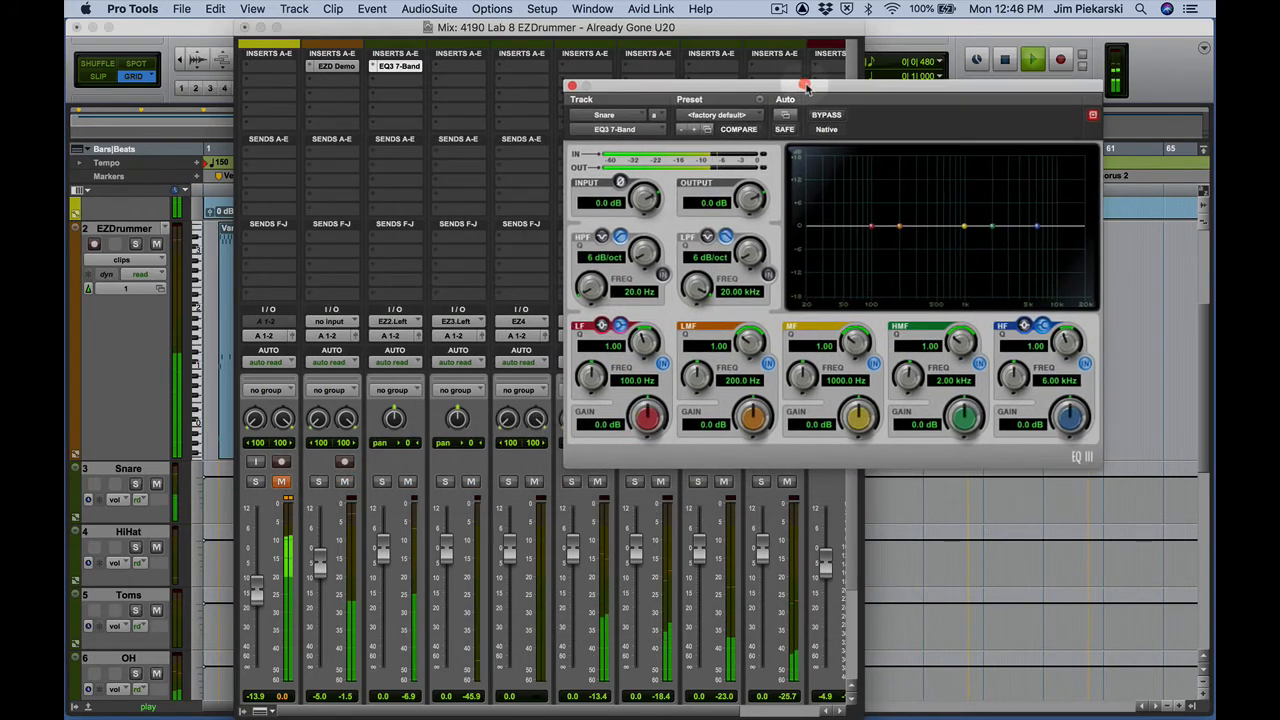
pyautogui.press('space')
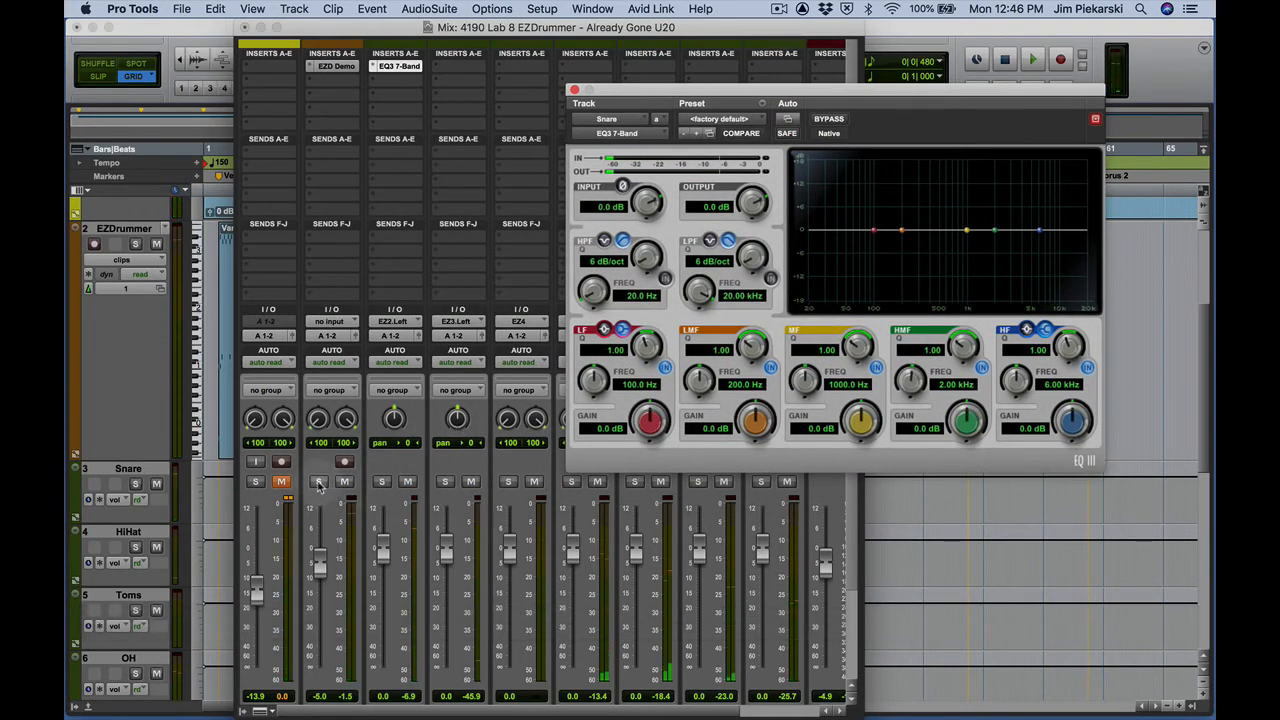
# Listen to the EZDrummer track soloed during a brief playback, and release its solo
pyautogui.click(319, 483)
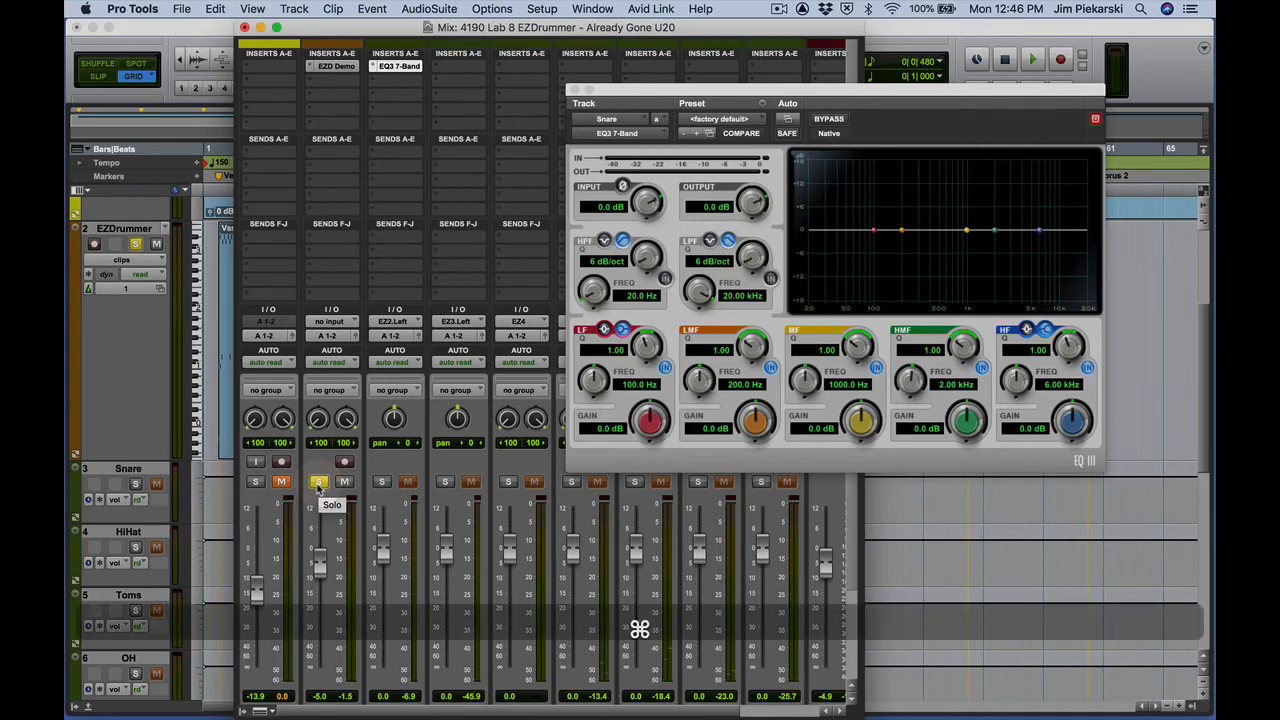
pyautogui.click(318, 482)
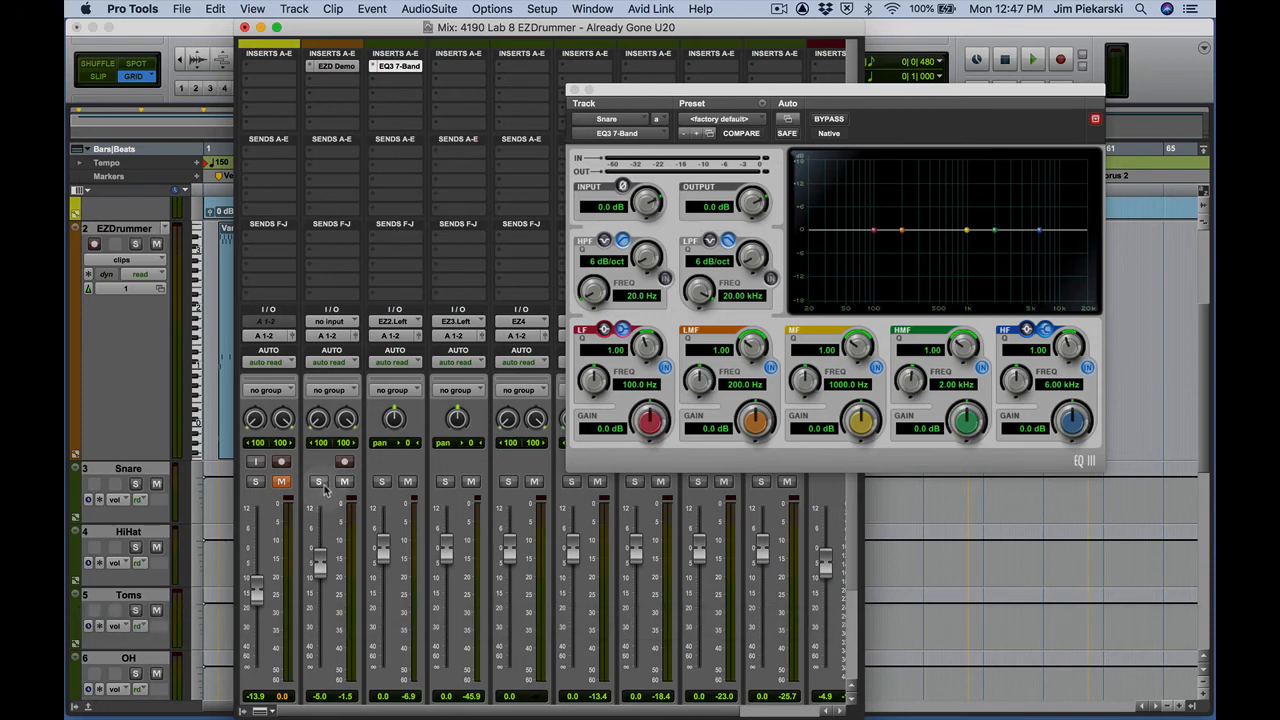
pyautogui.click(318, 482)
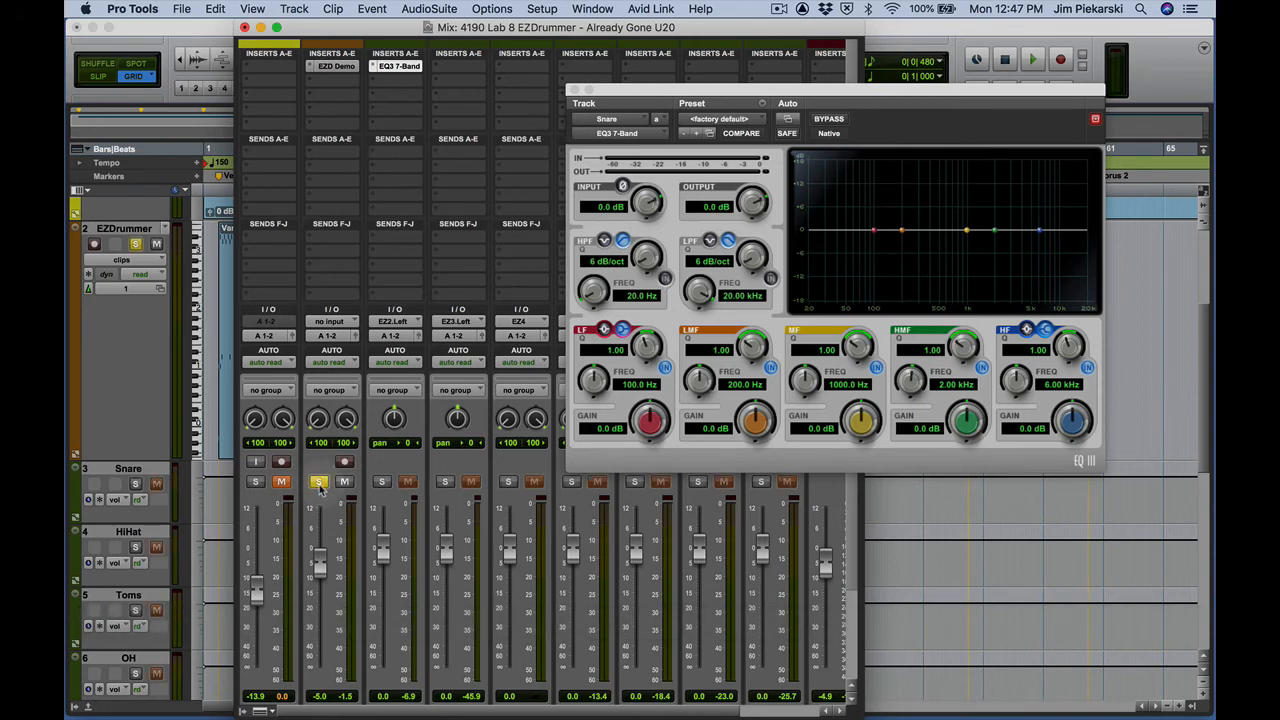
pyautogui.press('space')
pyautogui.press('space')
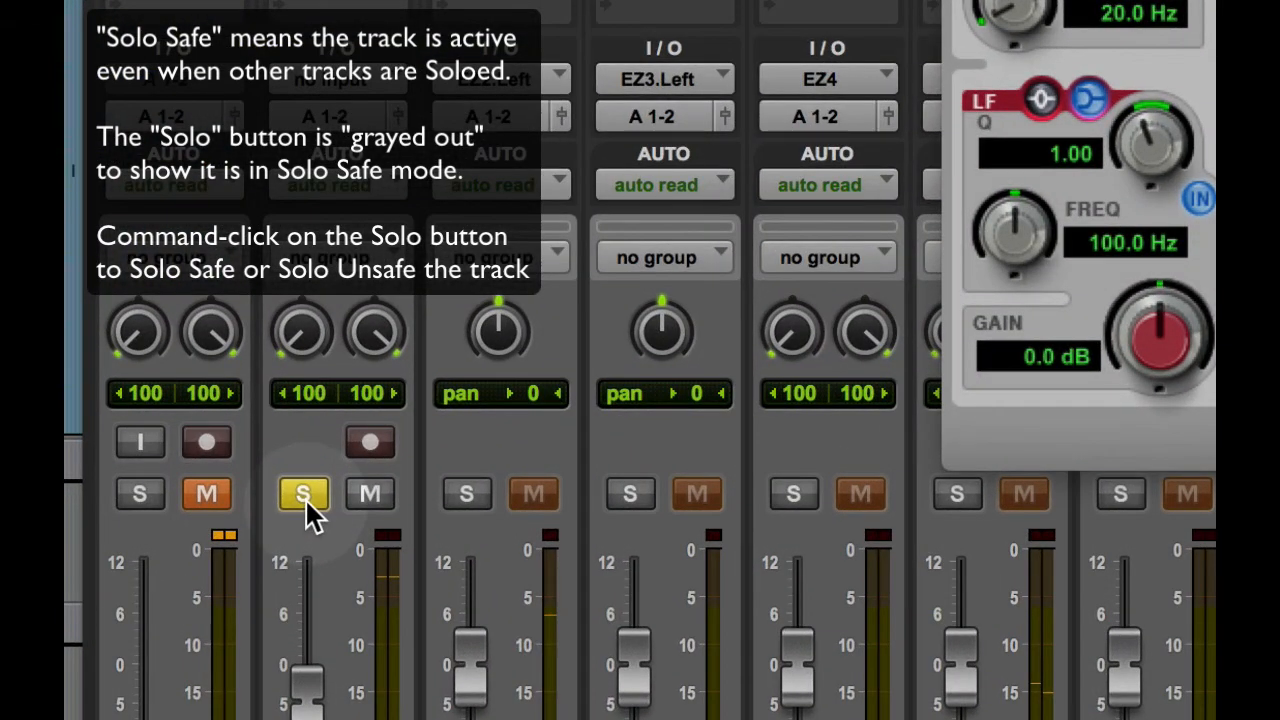
pyautogui.click(305, 496)
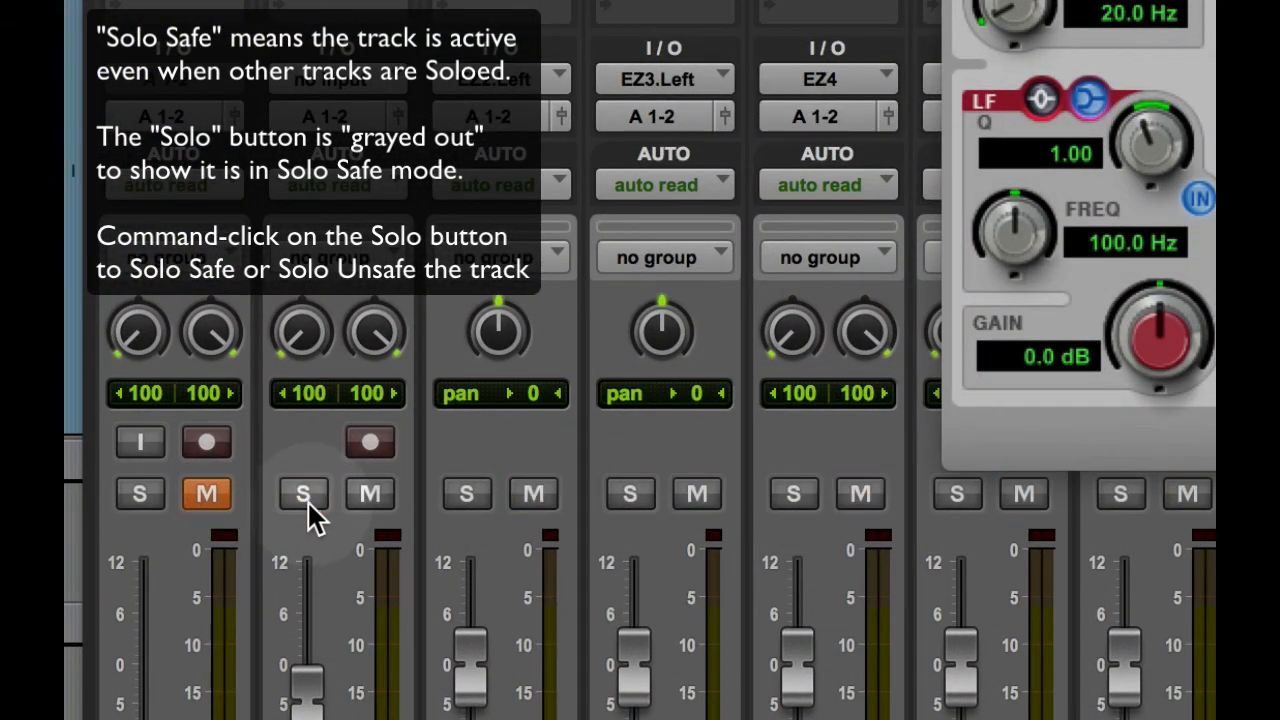
# Put the EZDrummer track in Solo Safe mode and solo the Snare track
pyautogui.keyDown('super'); pyautogui.click(305, 495); pyautogui.keyUp('super')
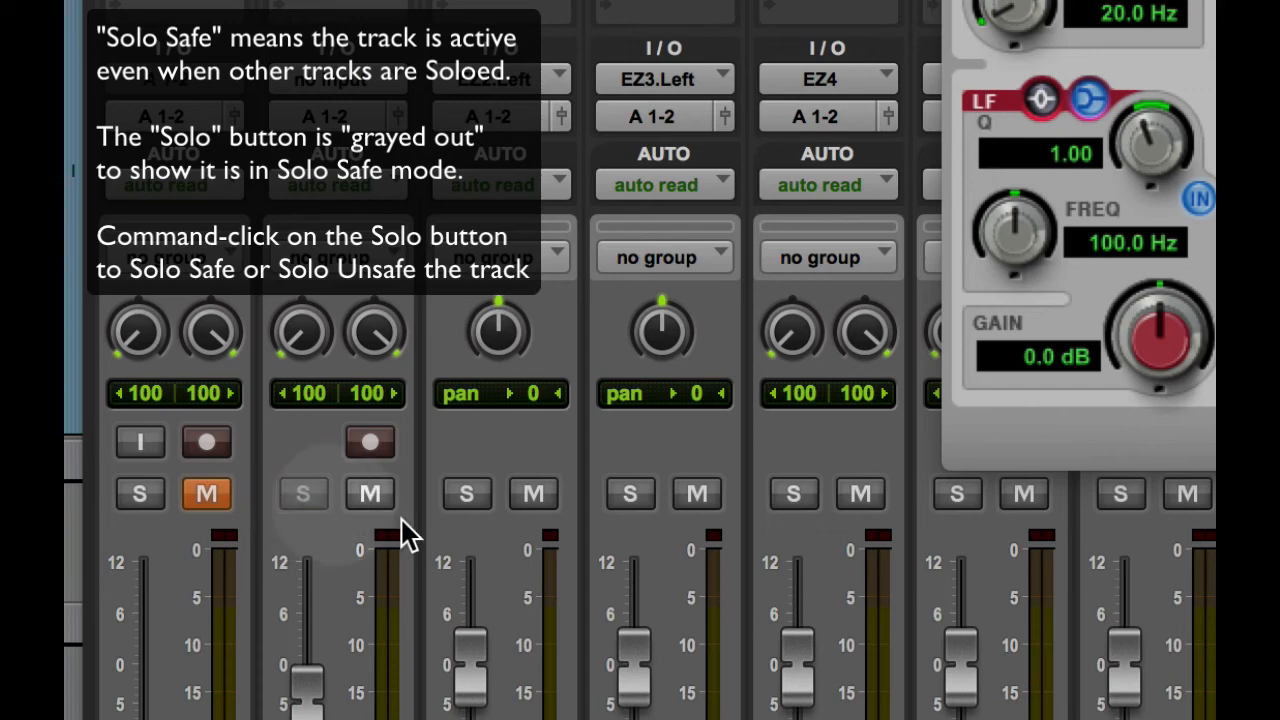
pyautogui.click(462, 494)
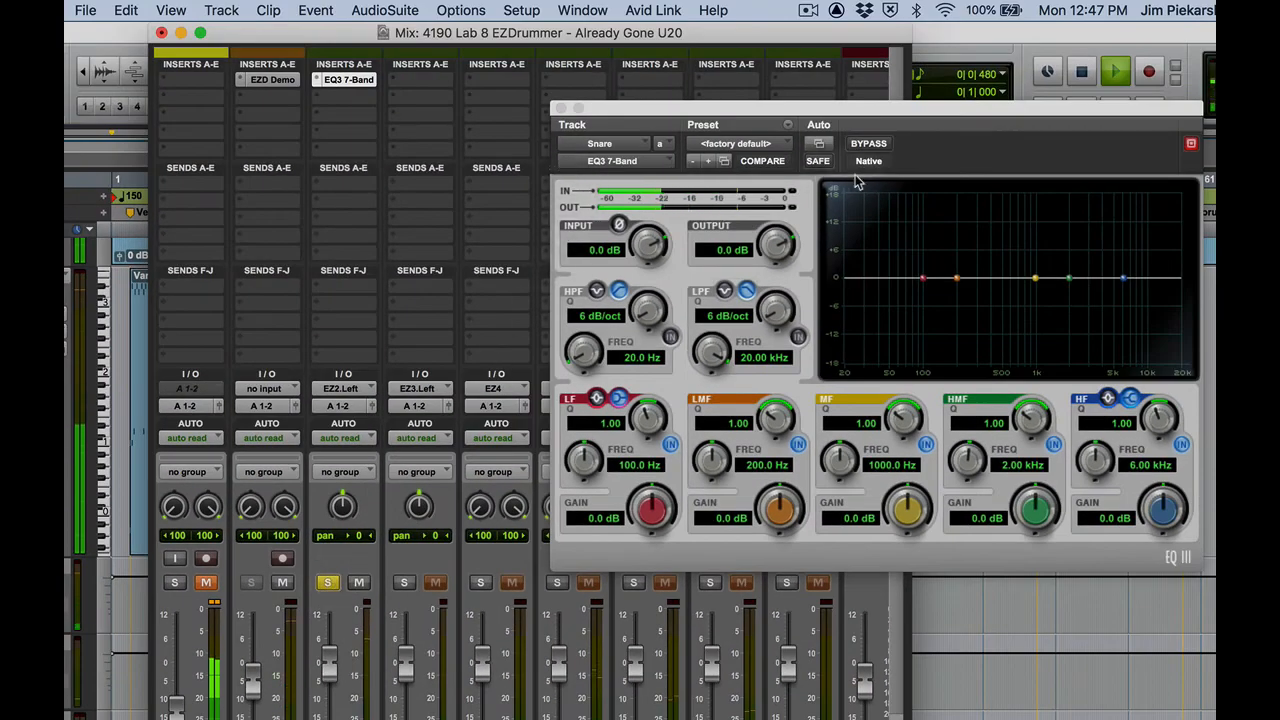
# Boost the Snare EQ's HF band gain to 11.8 dB and set its frequency to 3.89 kHz
pyautogui.moveTo(837, 109); pyautogui.dragTo(694, 97)
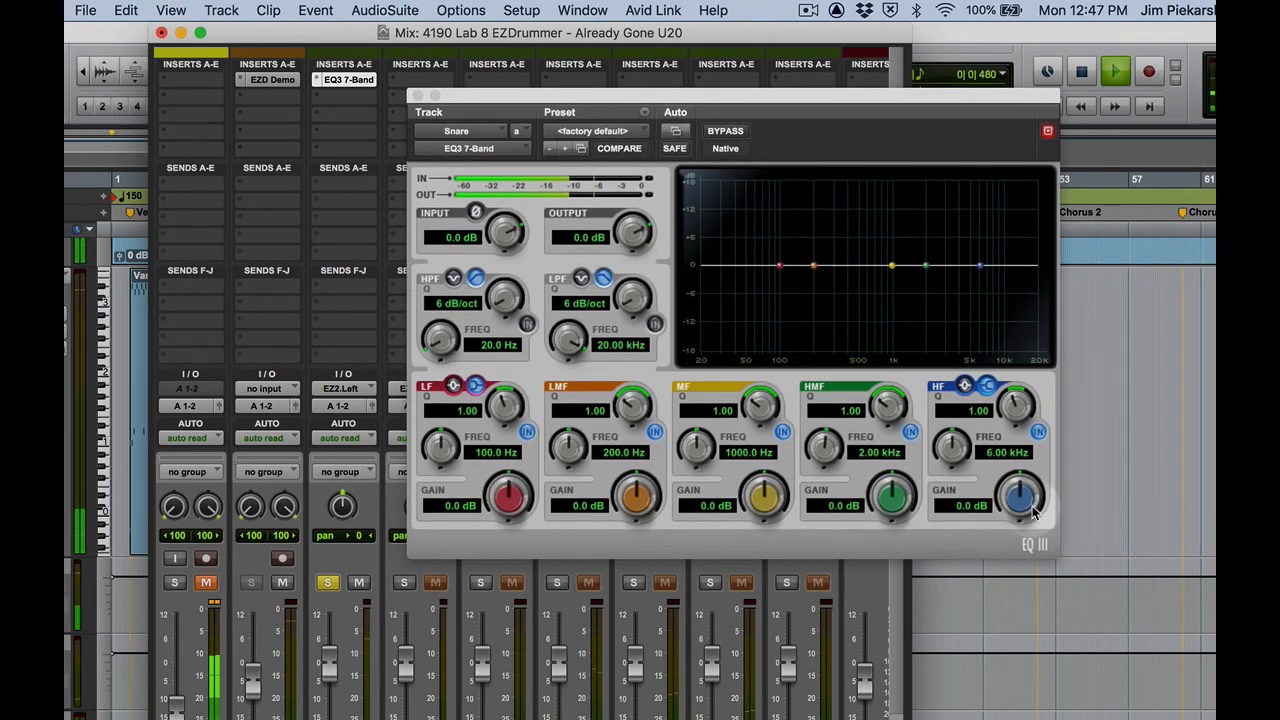
pyautogui.moveTo(1028, 502); pyautogui.dragTo(1086, 336)
pyautogui.moveTo(950, 453); pyautogui.dragTo(910, 500)
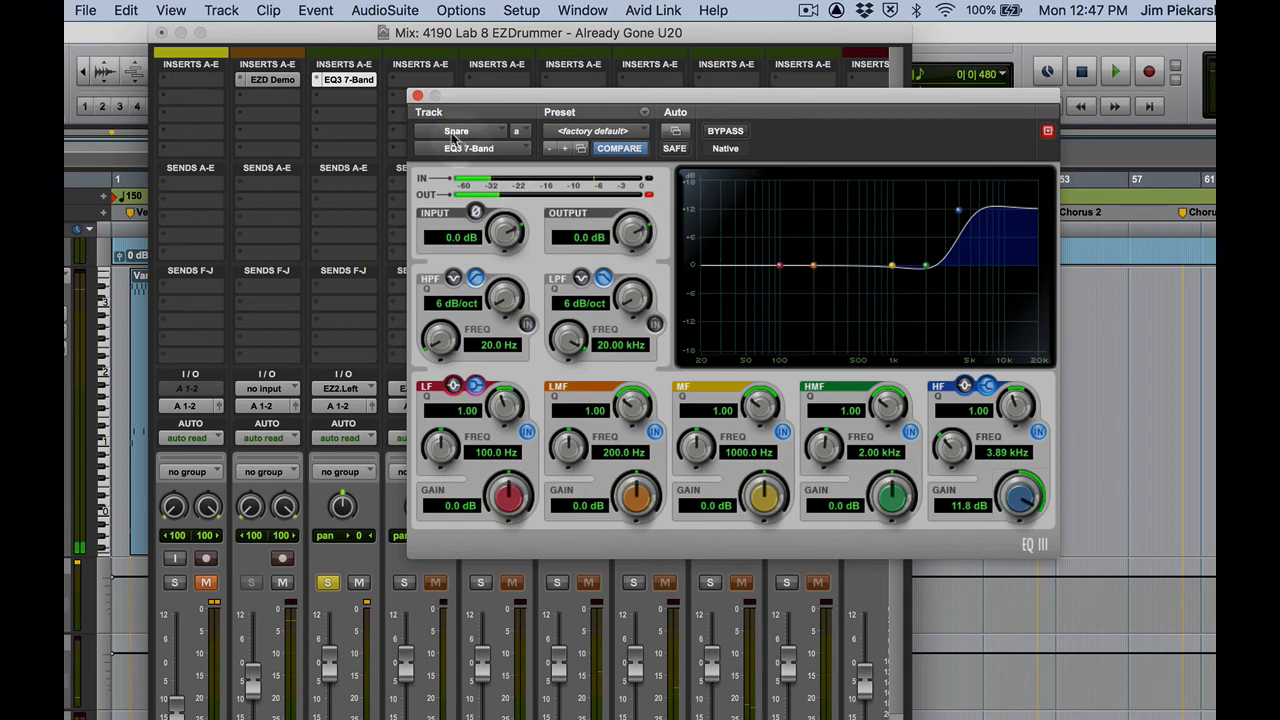